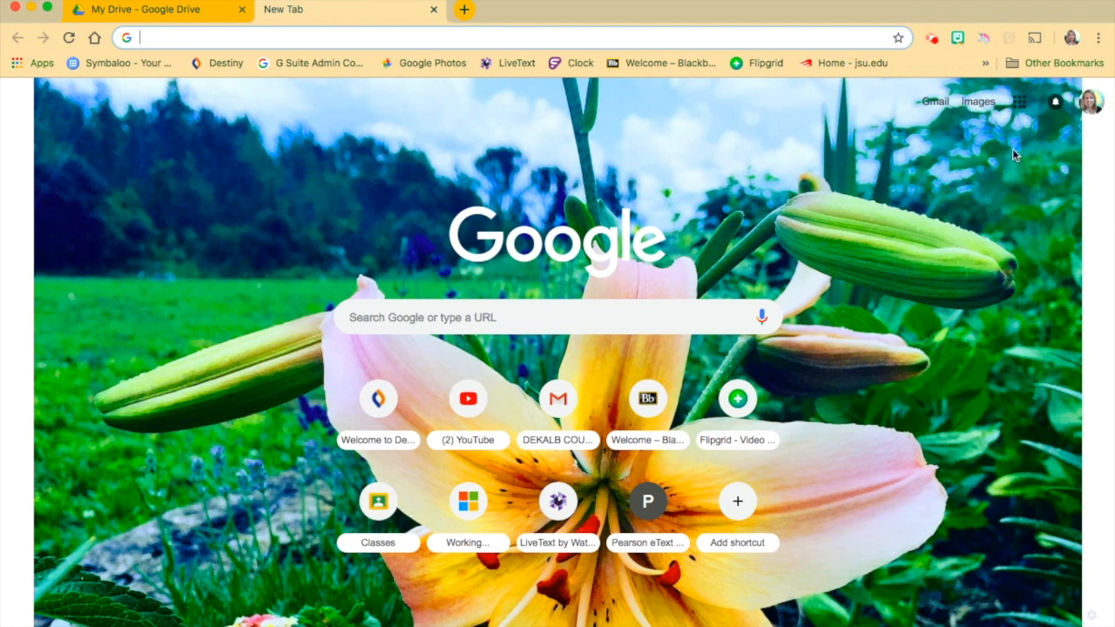
Open Google Classroom and create a new class named Sample.
click(1021, 103)
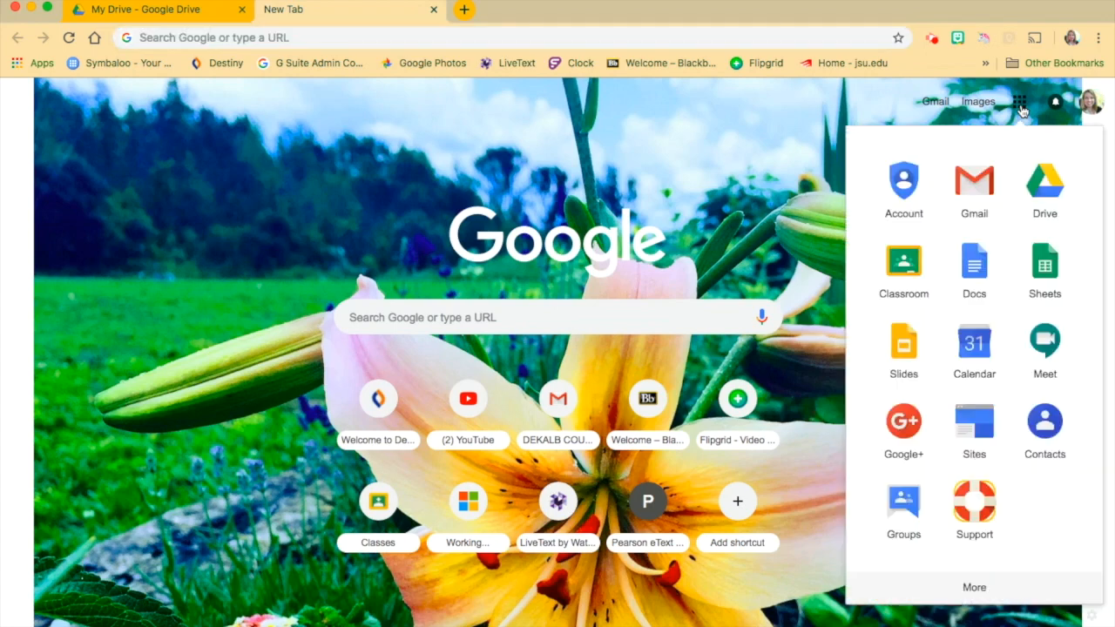
click(906, 264)
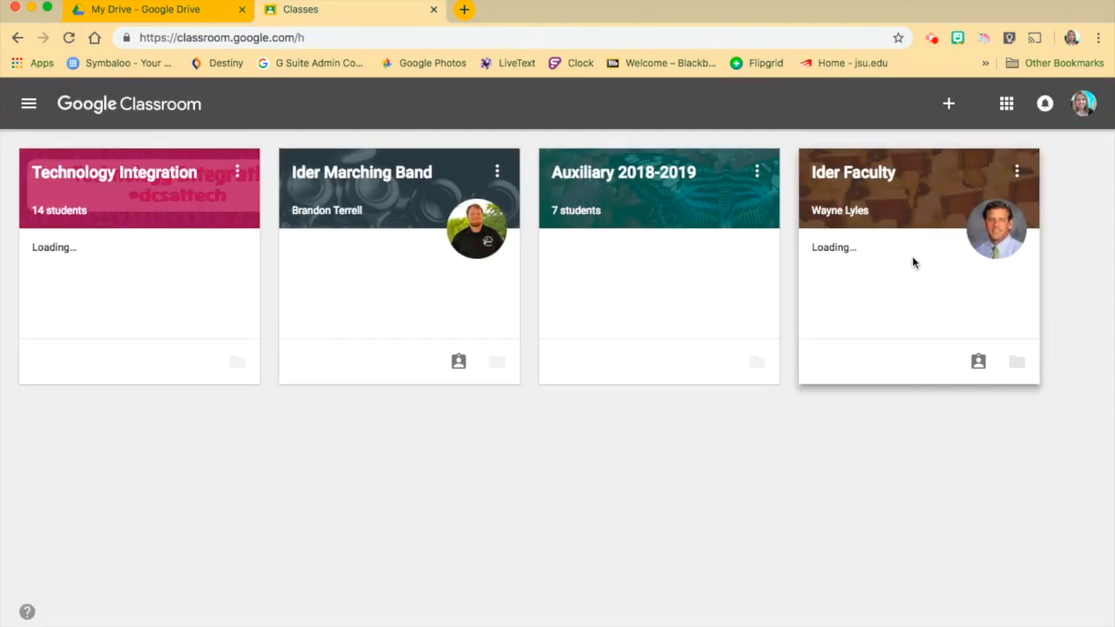
click(949, 108)
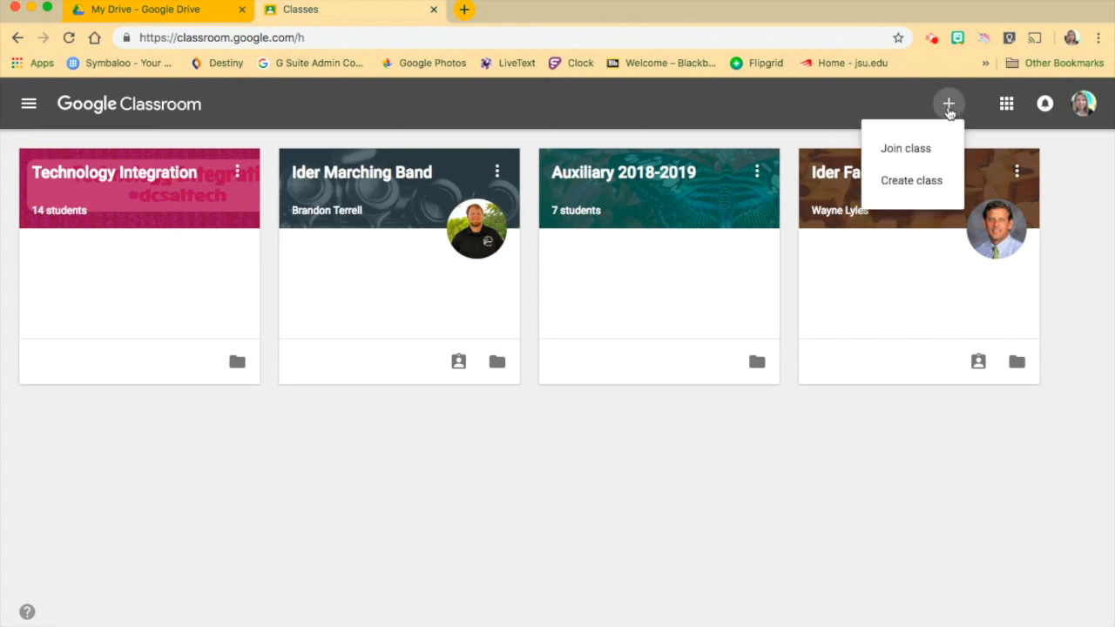
click(909, 182)
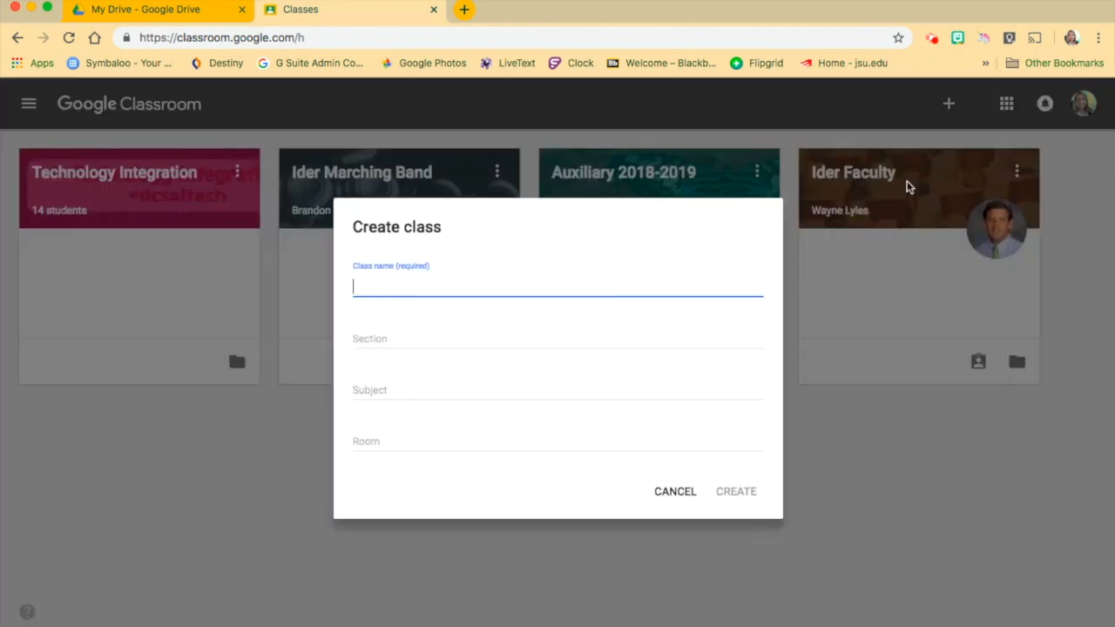
text(Sample)
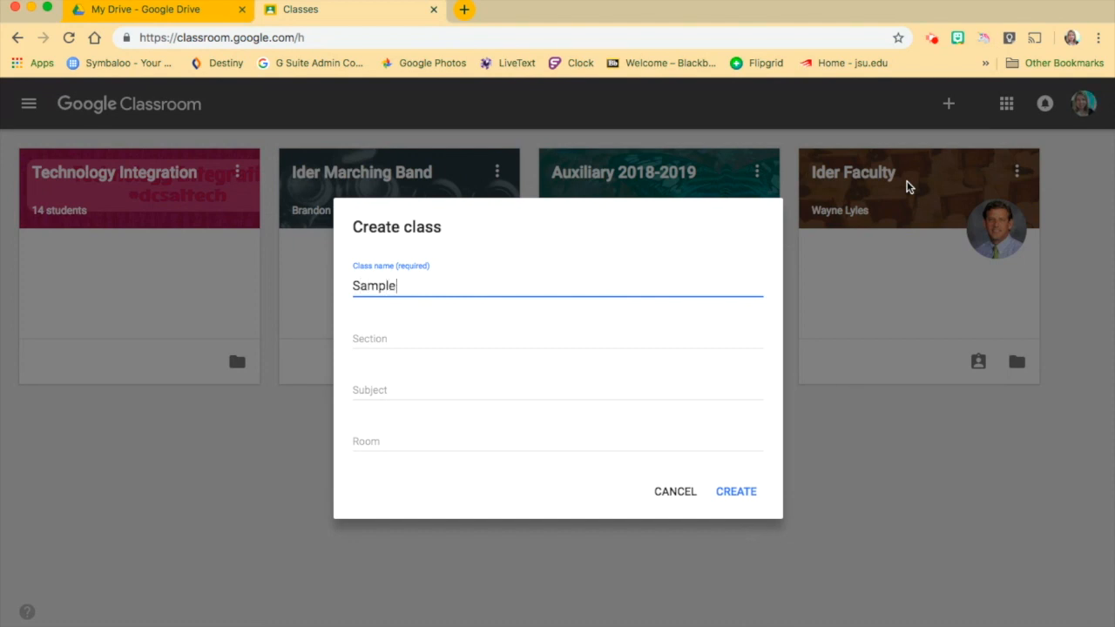
click(740, 492)
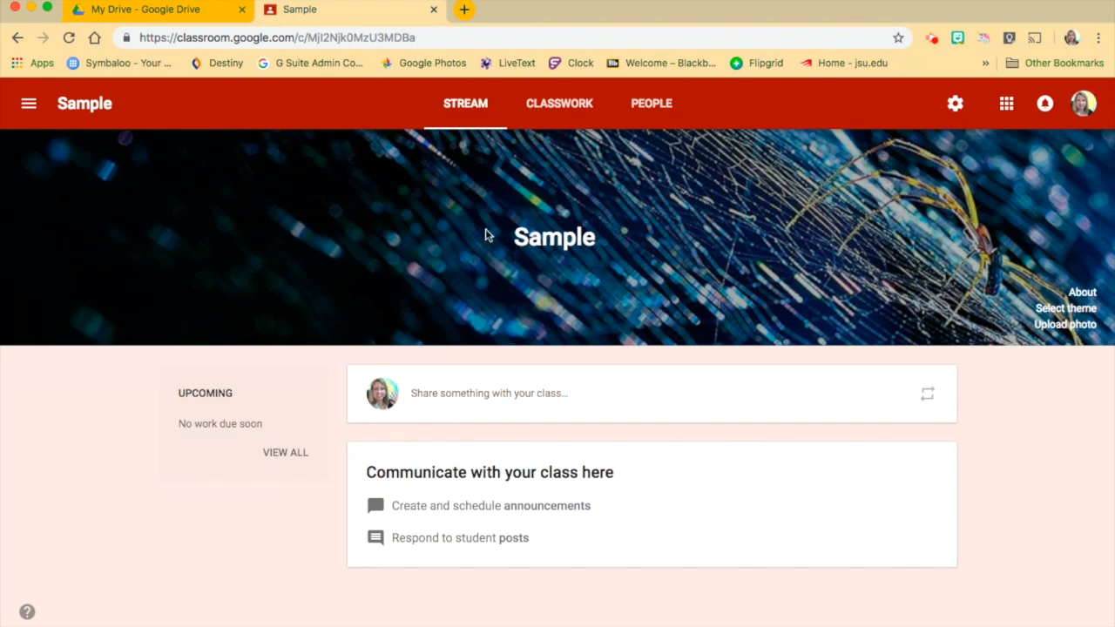
Change the class theme to the colourful jelly bean image from the gallery.
click(1068, 309)
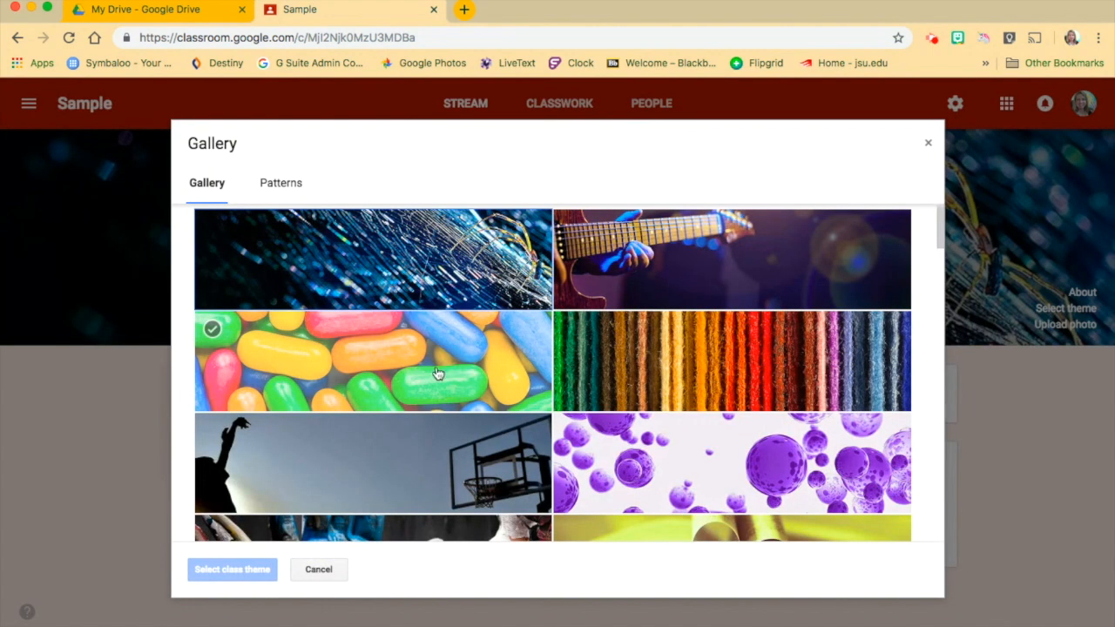
click(438, 373)
scroll(438, 373, down, 20)
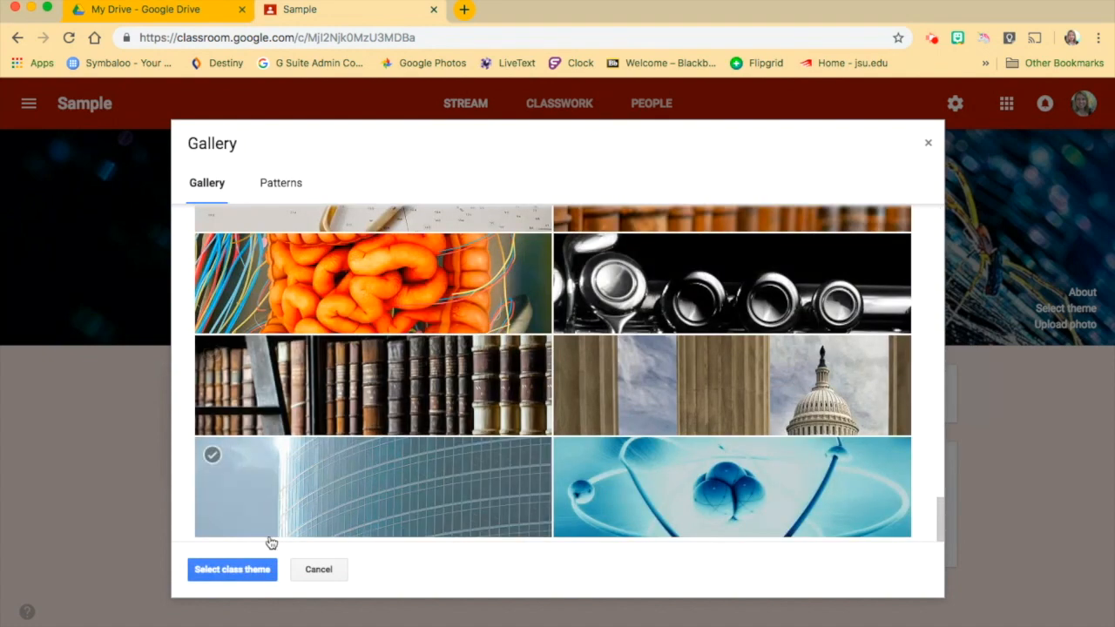
click(209, 570)
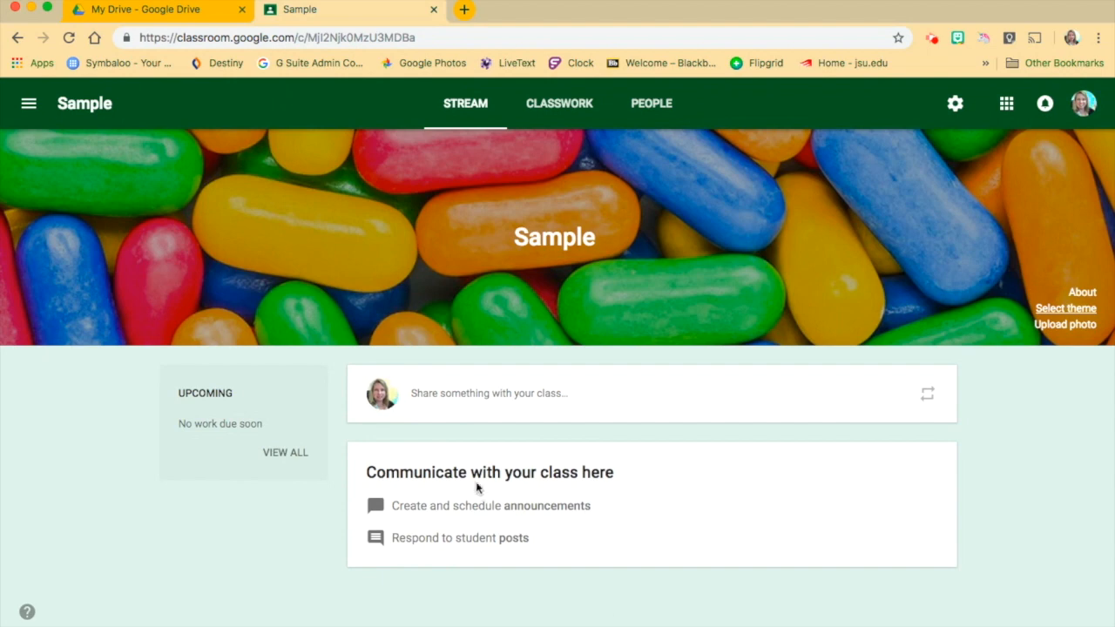
Post the announcement "Hi! Welcome to Class!" to all students in the Sample class stream.
click(428, 397)
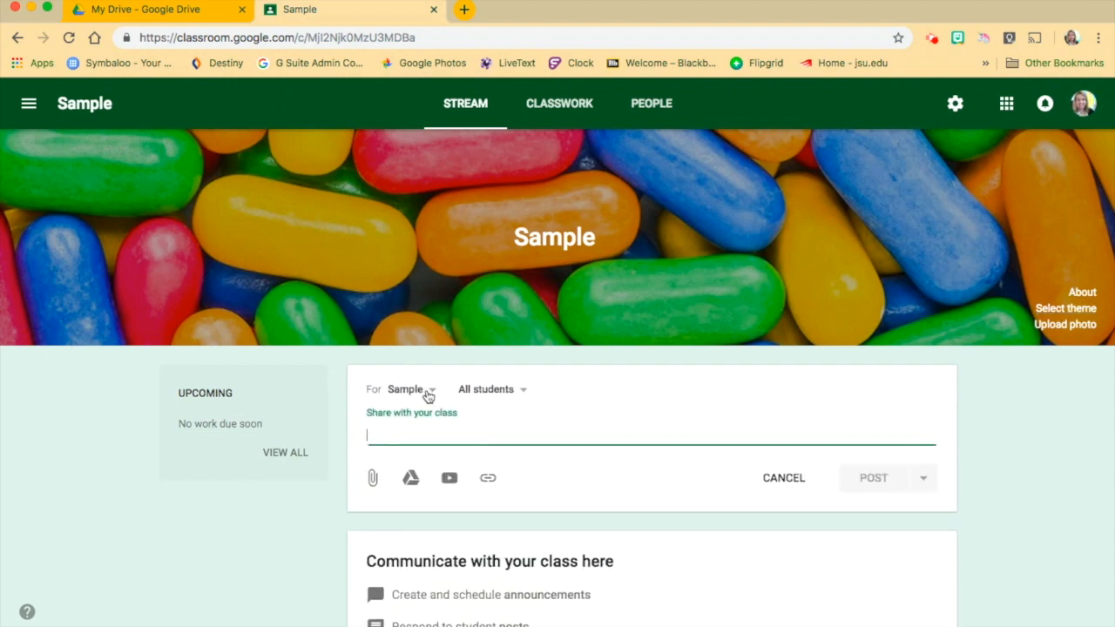
text(Hi)
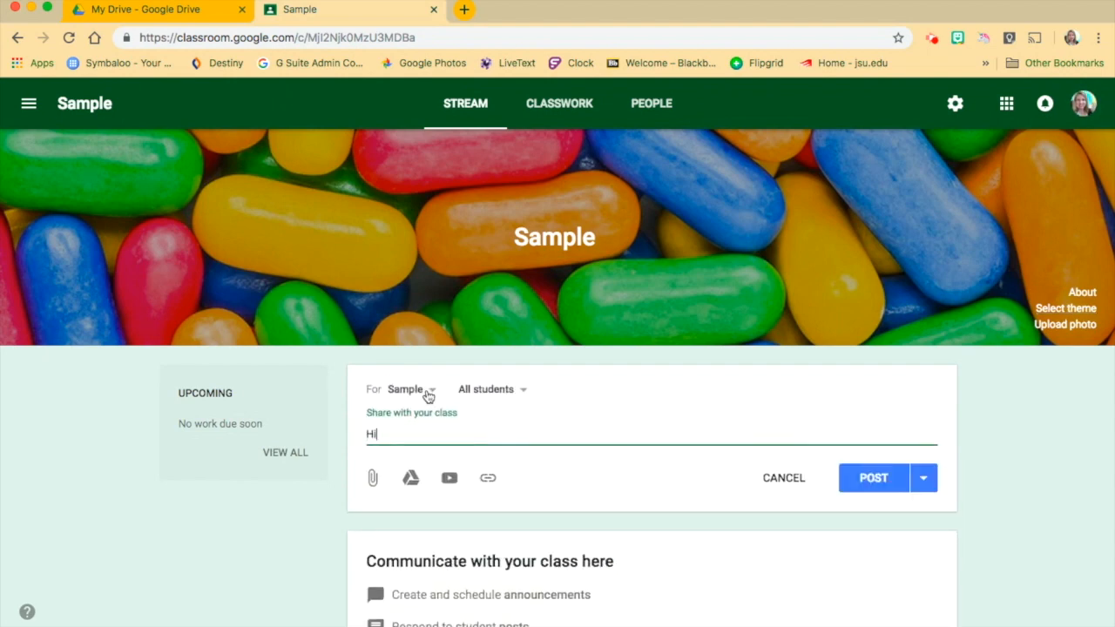
text(! Welcome to Class!)
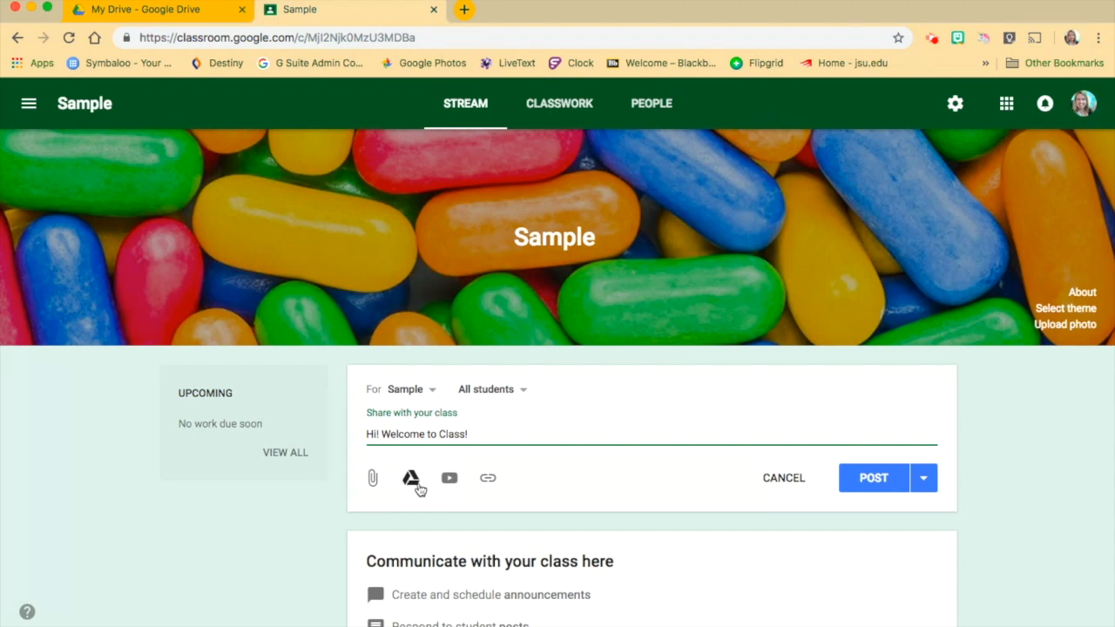
click(865, 478)
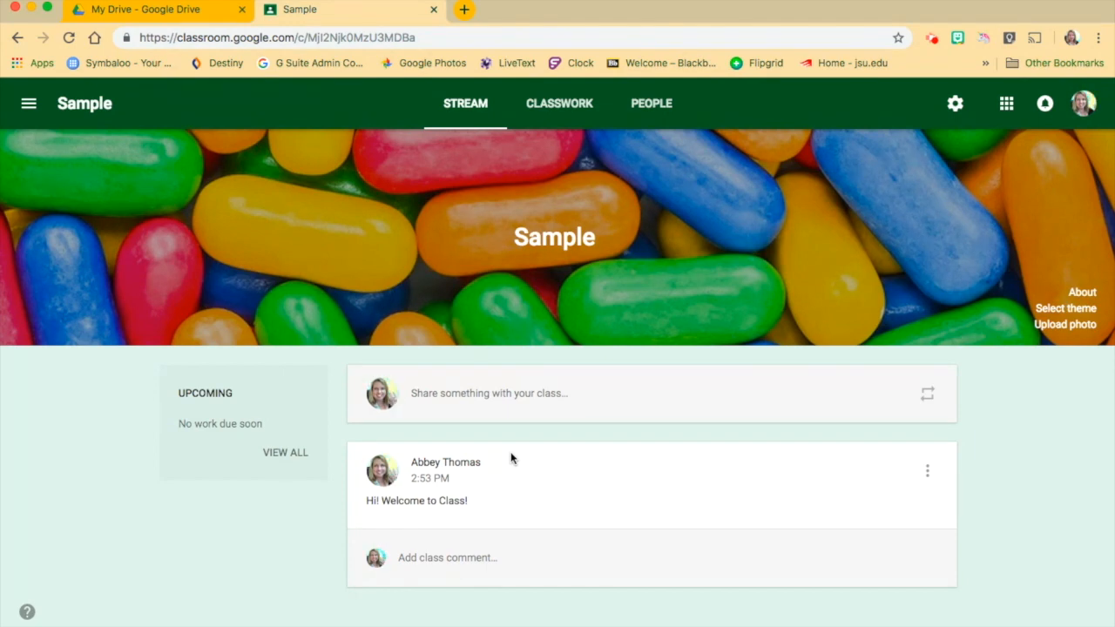
Start a classwork assignment titled "Worksheet" with the instructions "Complete the worksheet".
click(564, 113)
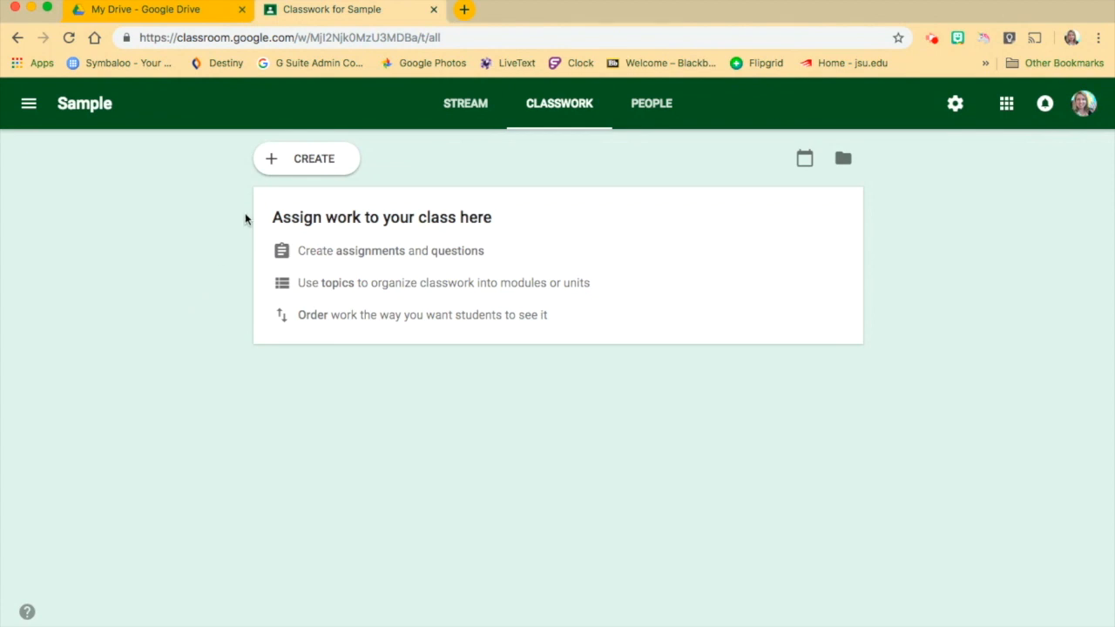
click(312, 165)
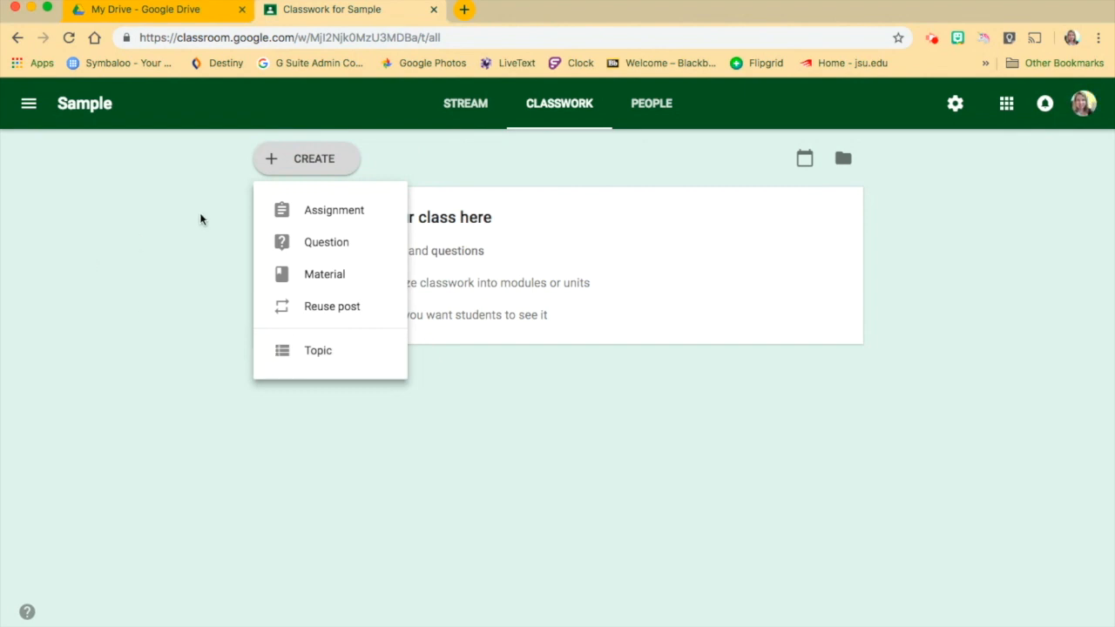
click(363, 213)
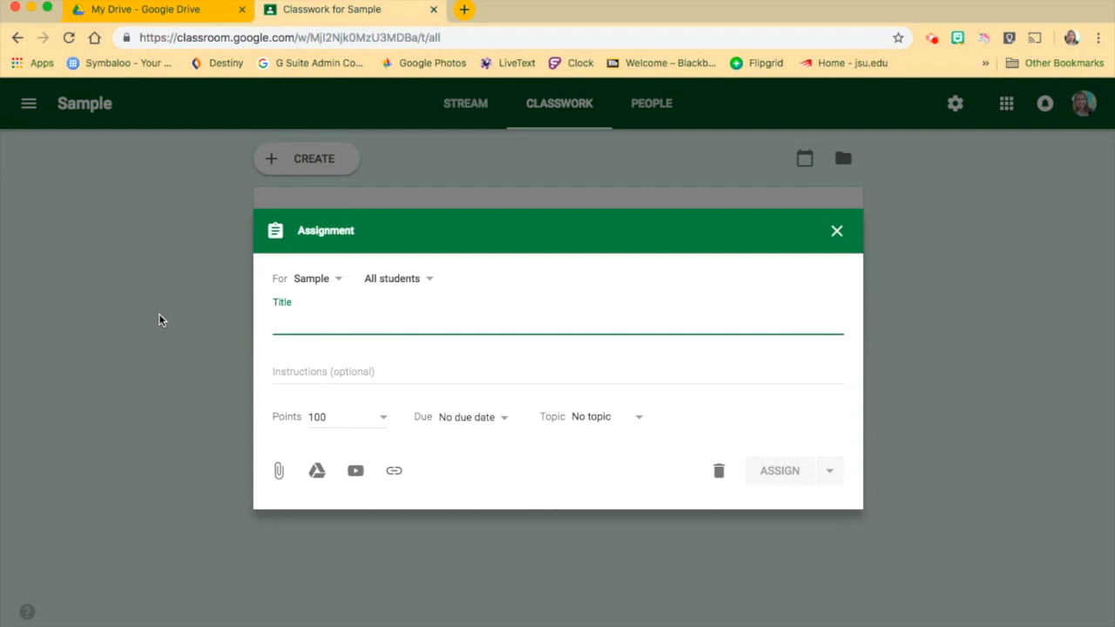
text(Comp)
key(BackSpace)
key(BackSpace)
key(BackSpace)
key(BackSpace)
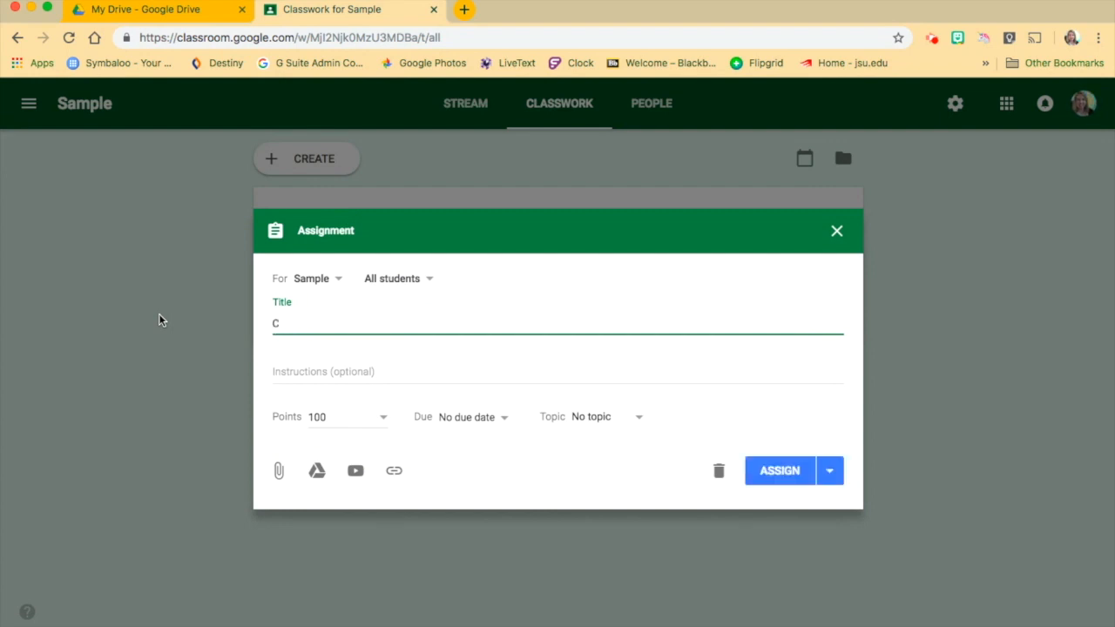
text(Worksheet)
key(Tab)
text(Comp)
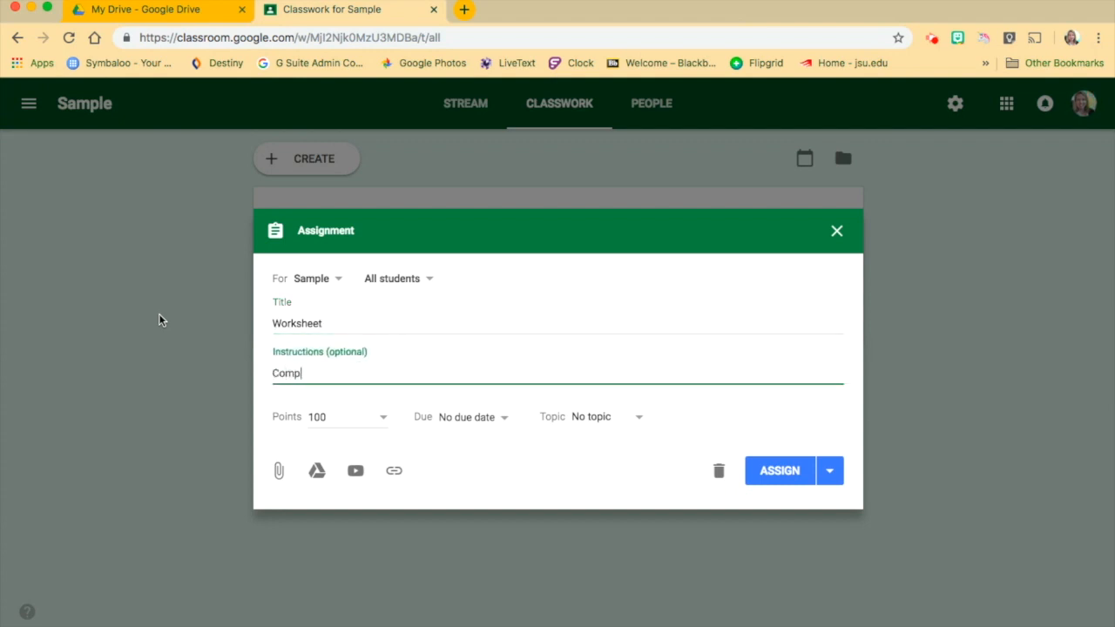
text(lete the worksheet)
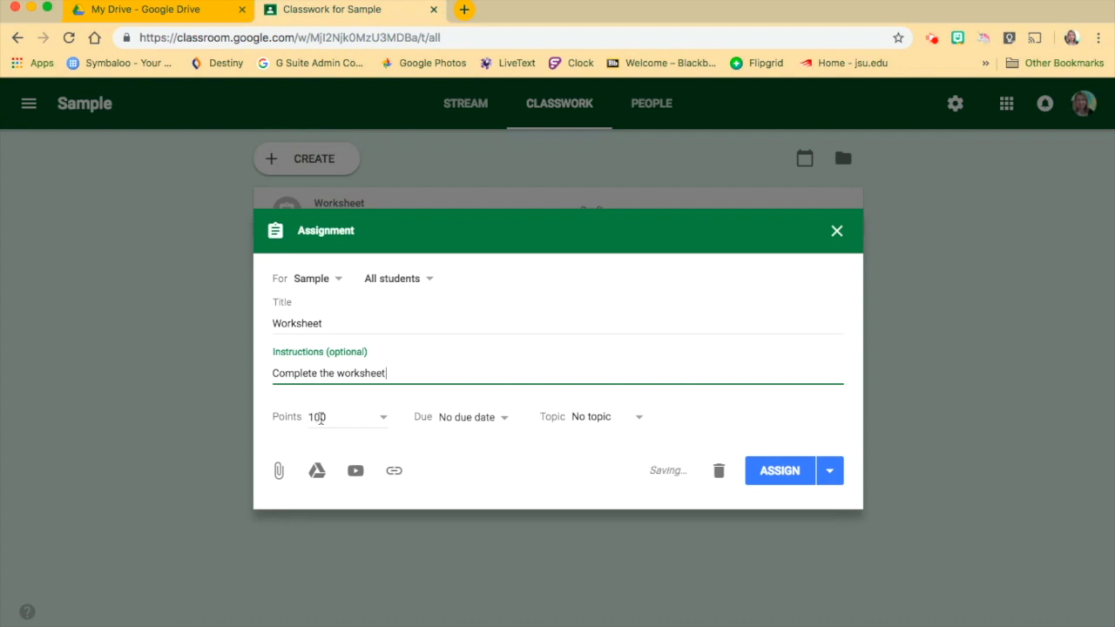
File the Worksheet assignment under a new topic named "Chapter 1" and assign it to the class without a due date.
click(505, 423)
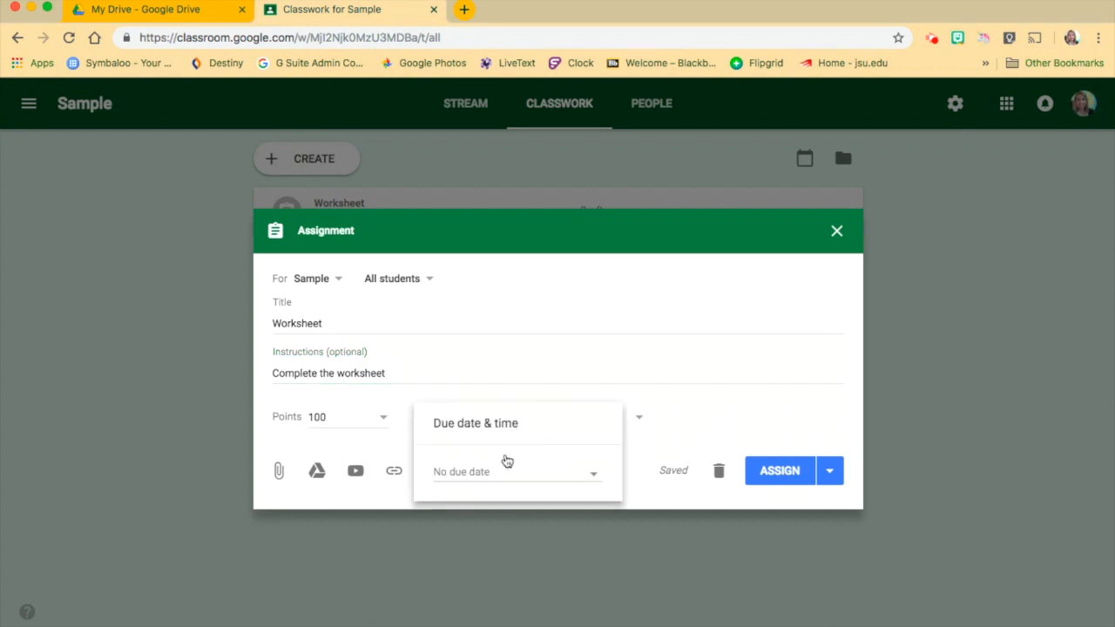
click(704, 423)
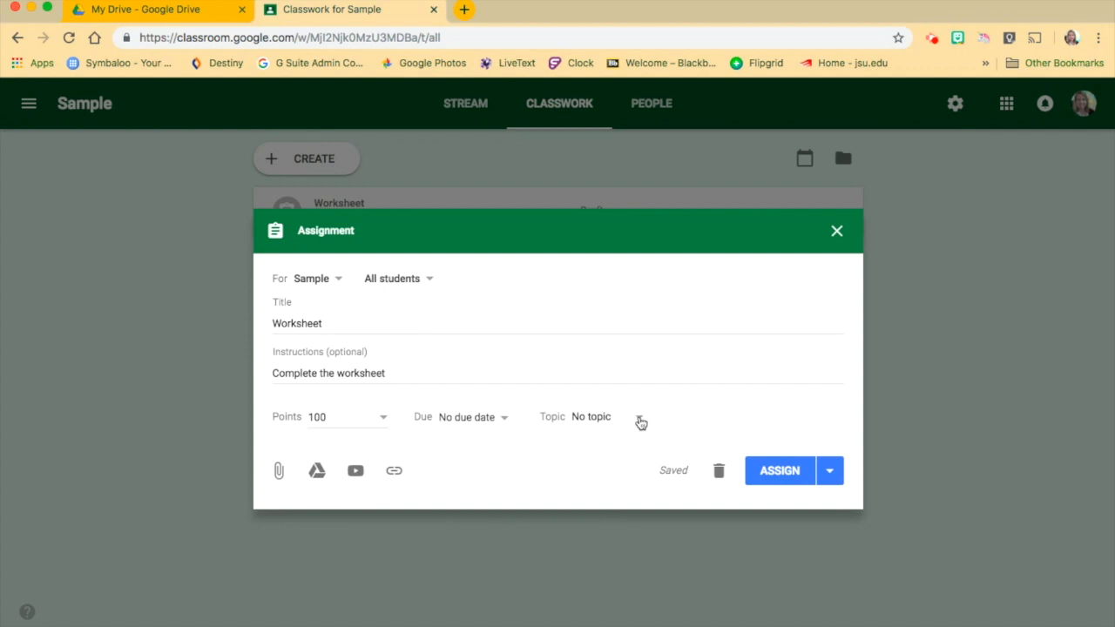
click(641, 423)
click(613, 447)
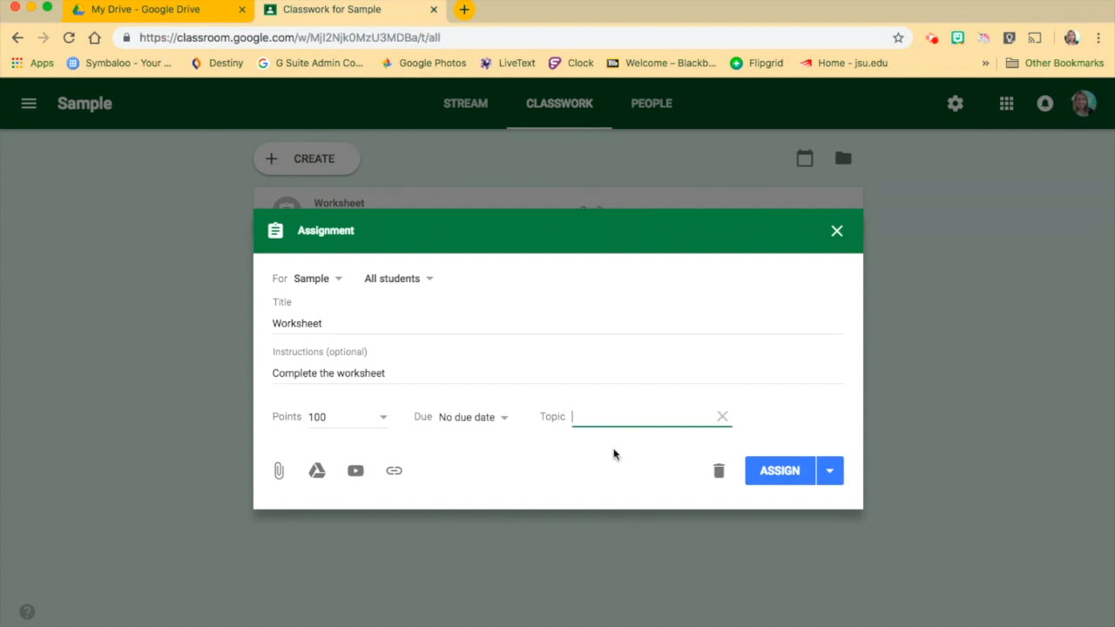
text(Chapter 1)
click(549, 457)
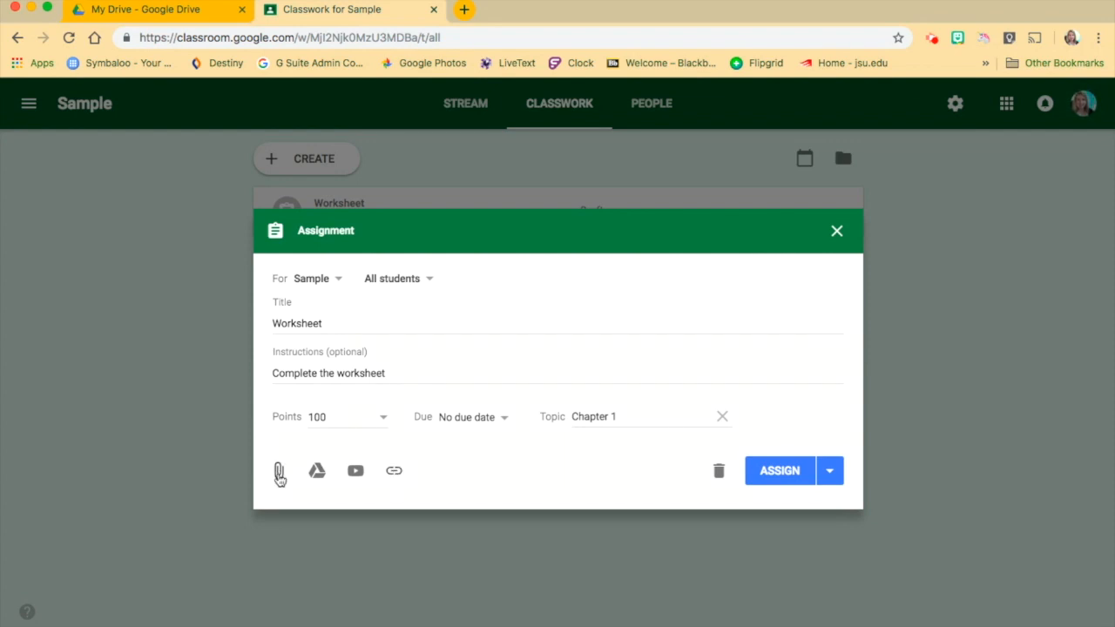
click(838, 472)
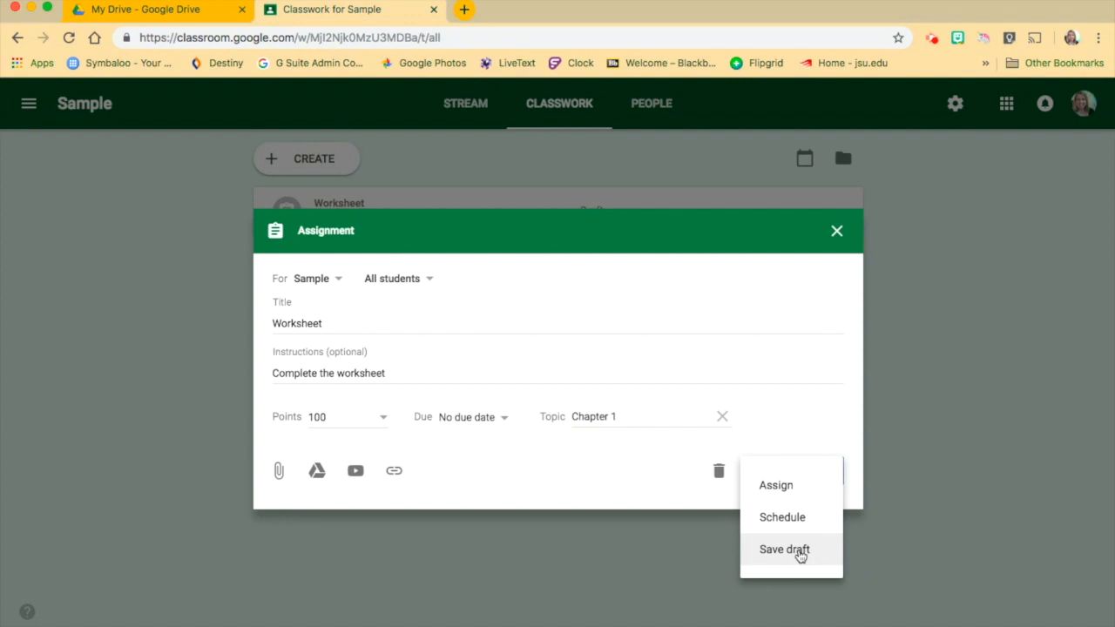
click(793, 491)
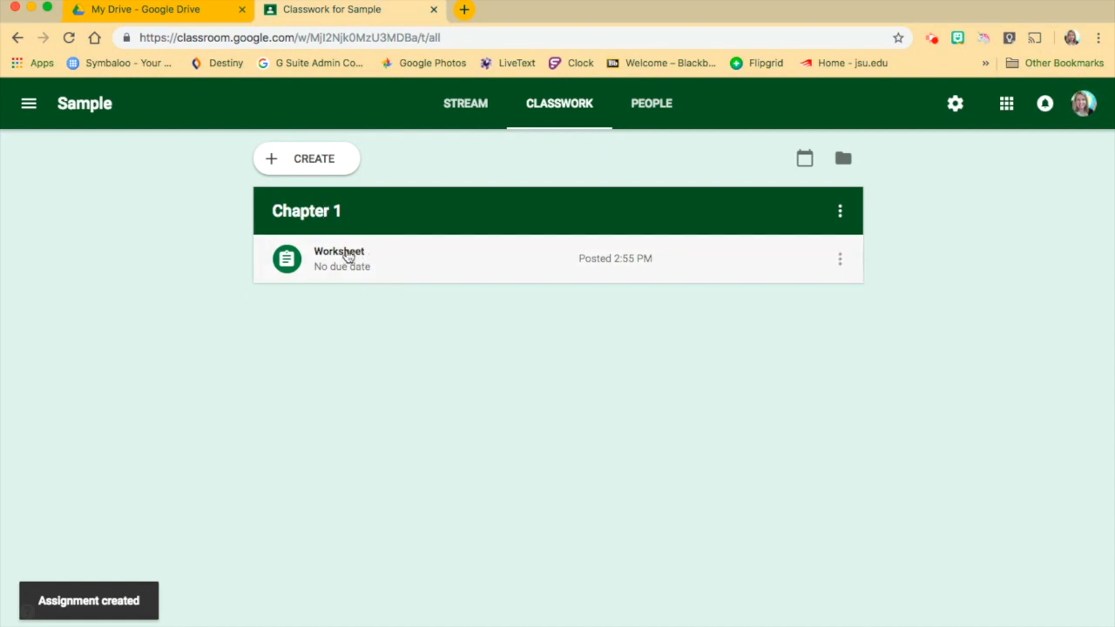
Create the short-answer question "What is a verb?" in the classwork and ask it to all students.
click(321, 171)
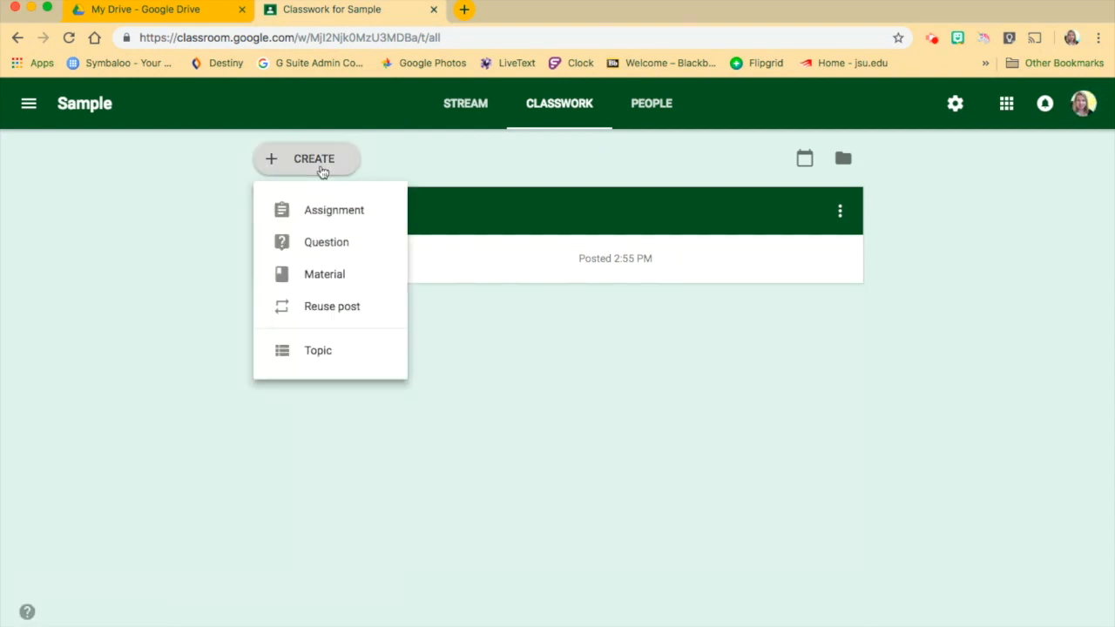
click(325, 247)
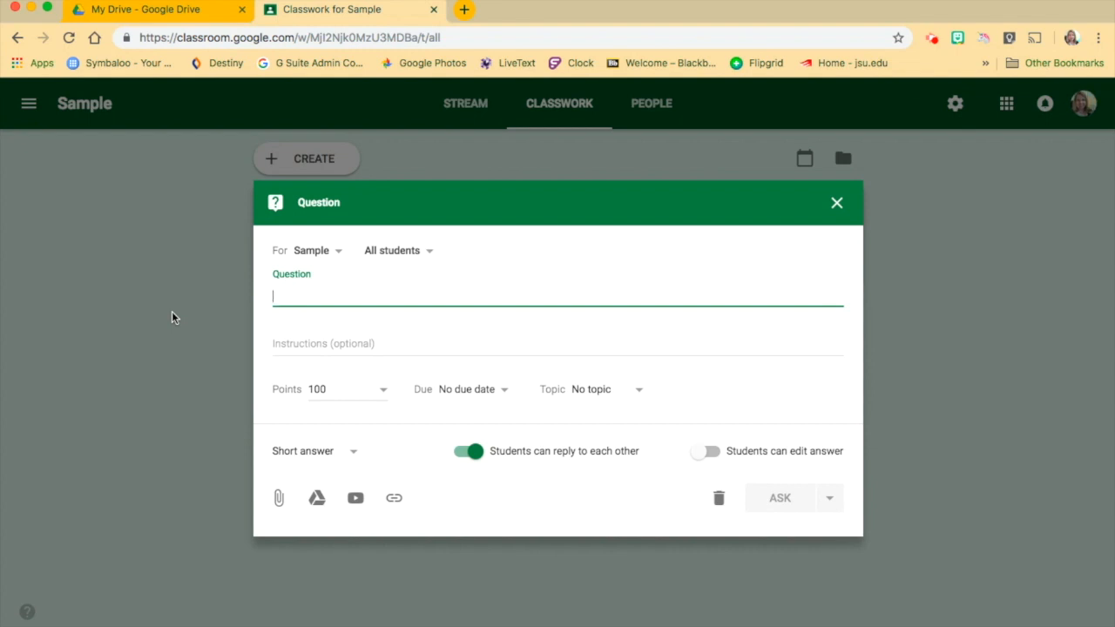
text(What is )
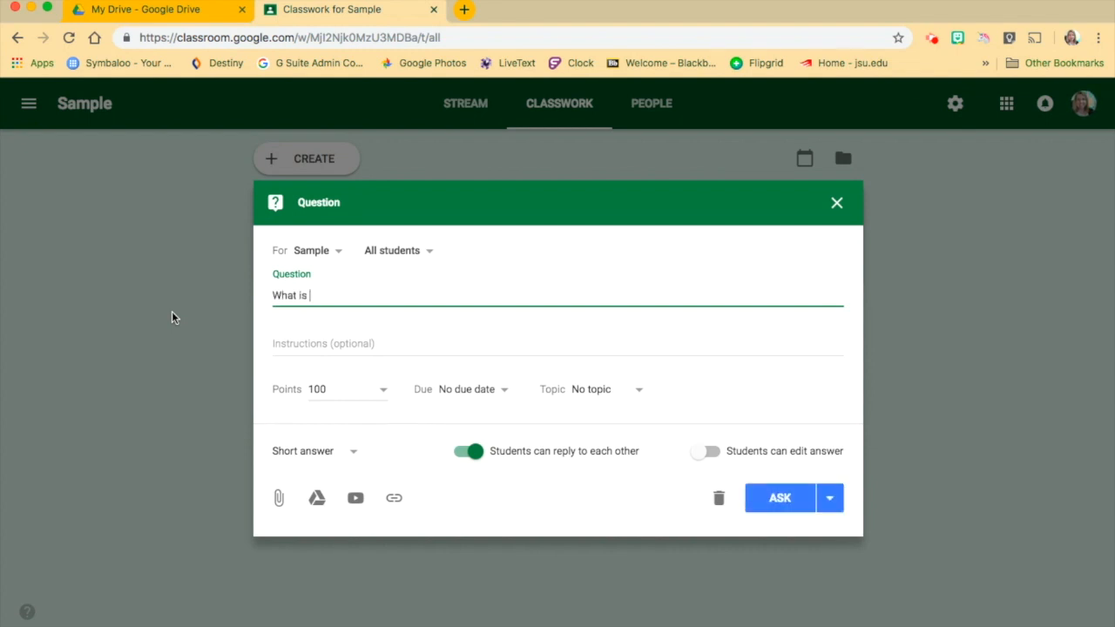
text(a verb?)
click(354, 454)
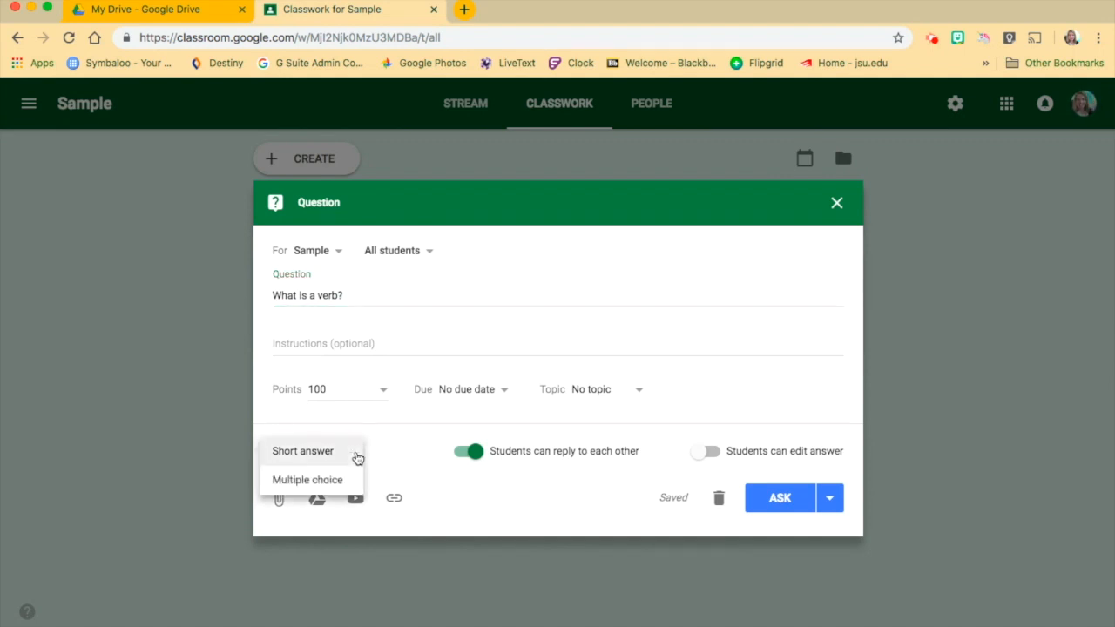
click(357, 454)
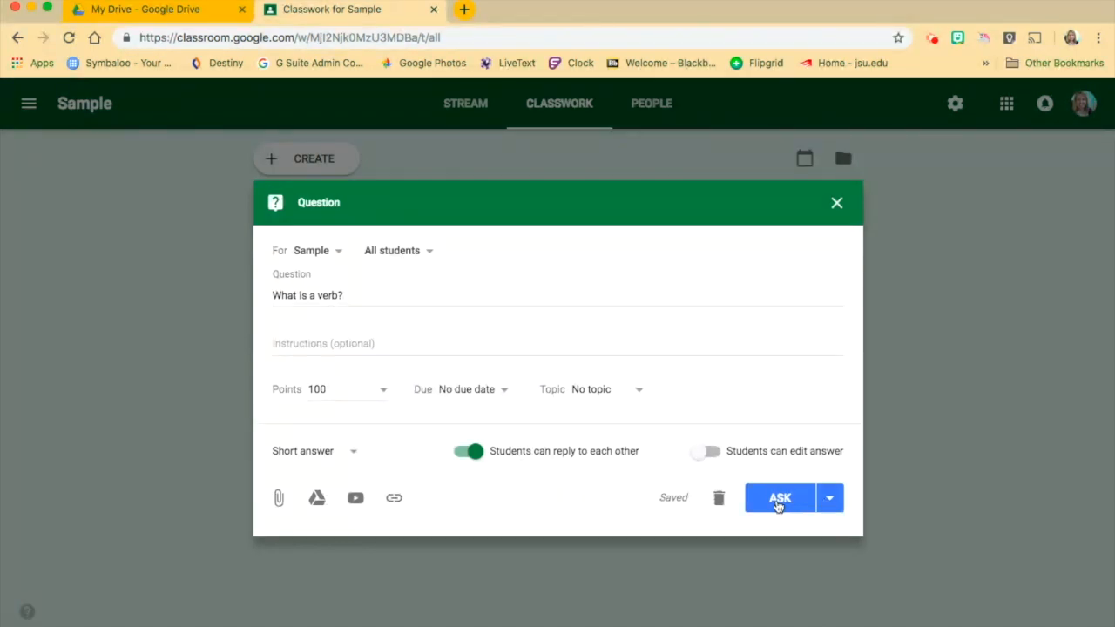
click(837, 506)
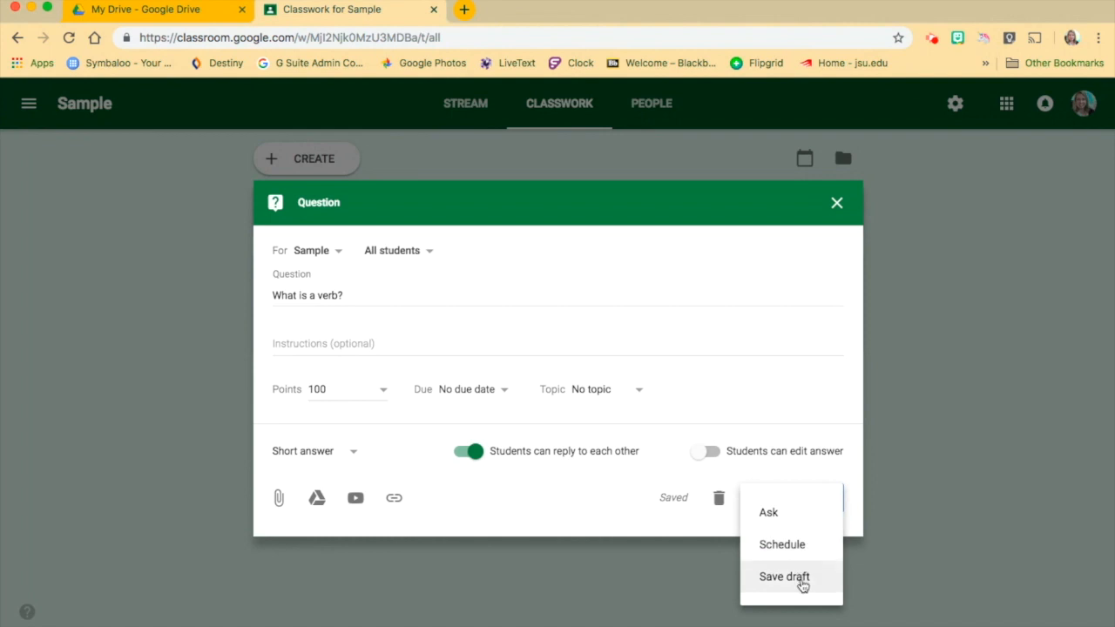
click(787, 514)
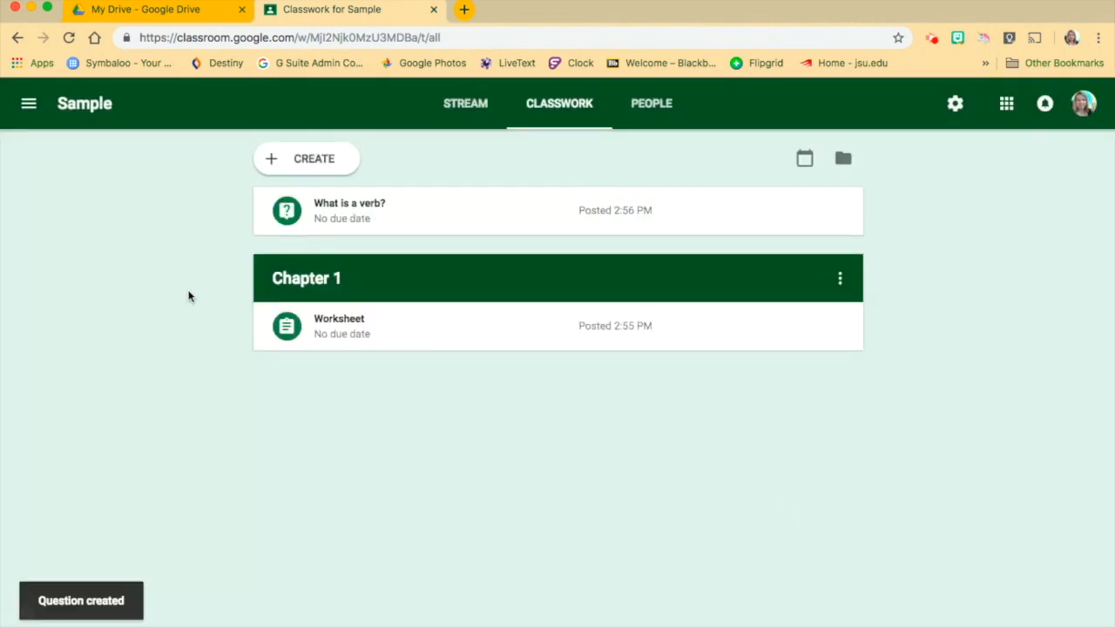
Post a classwork material titled "Chart 1" to all students under the topic "Chapter 1".
click(306, 160)
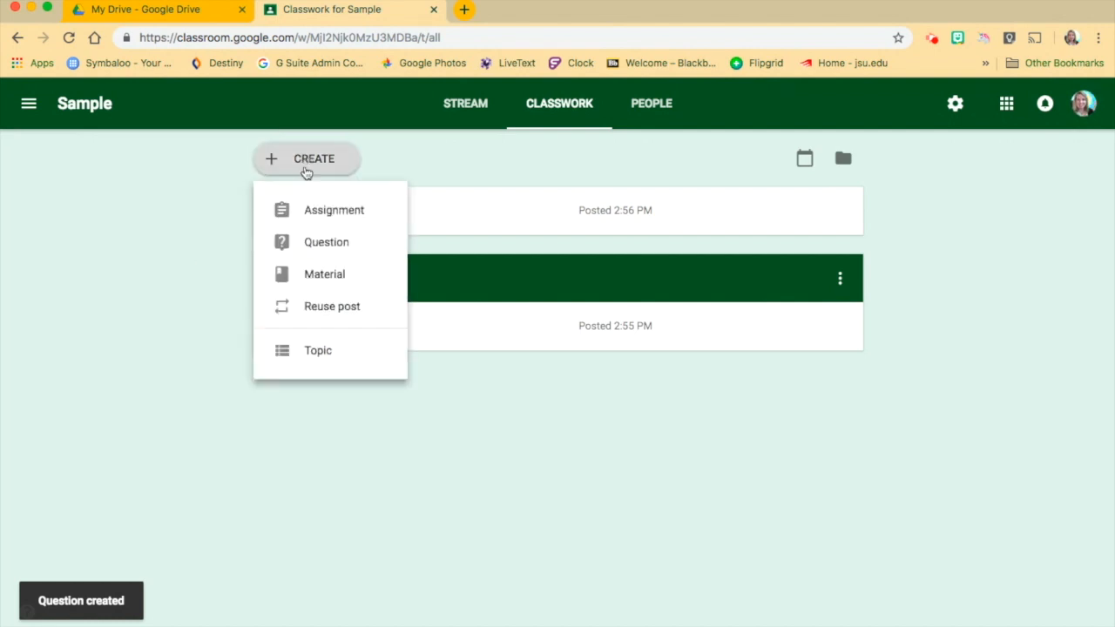
click(309, 275)
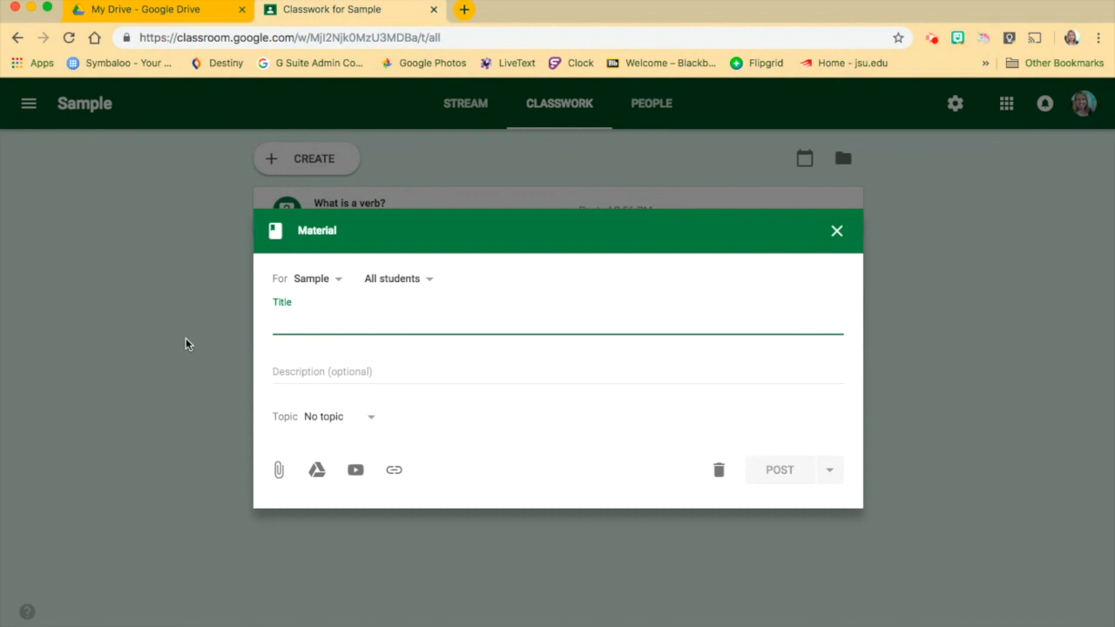
text(C)
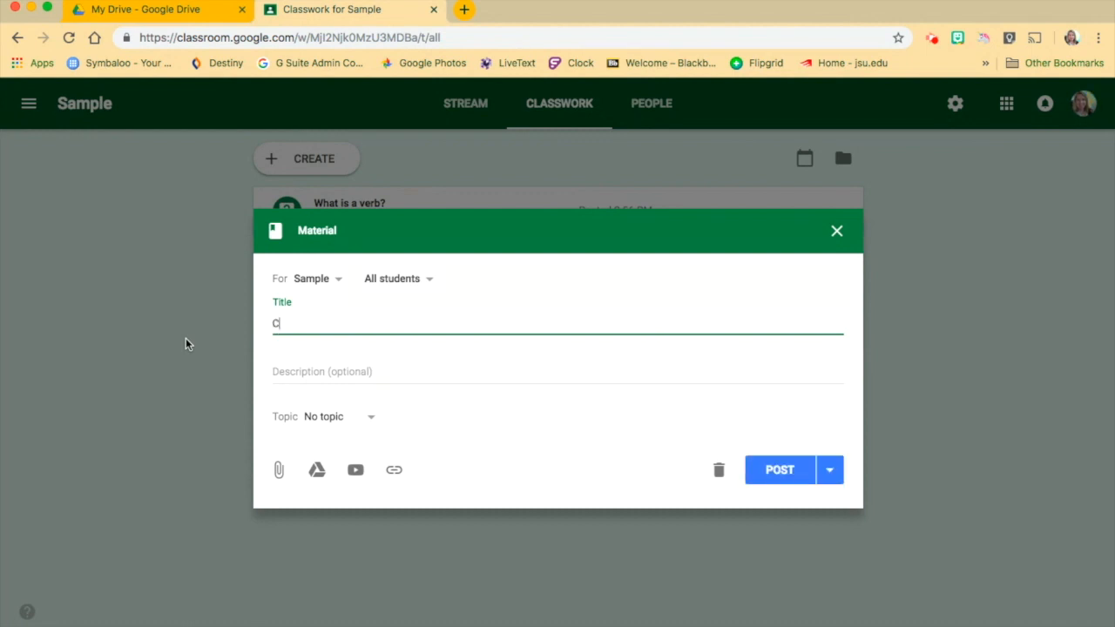
text(hart 1)
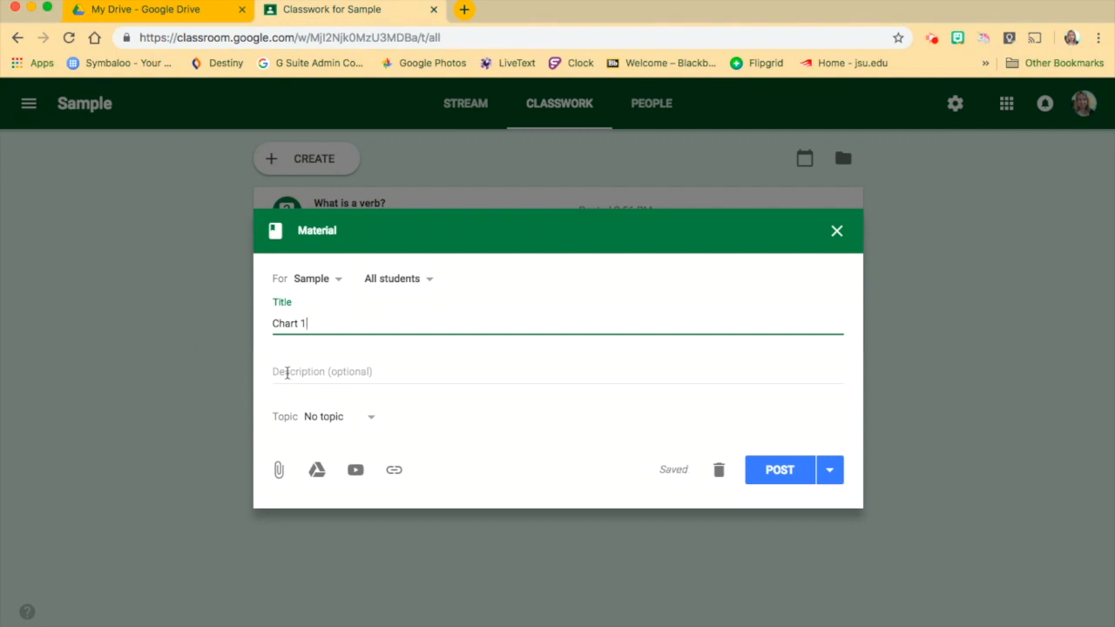
click(375, 421)
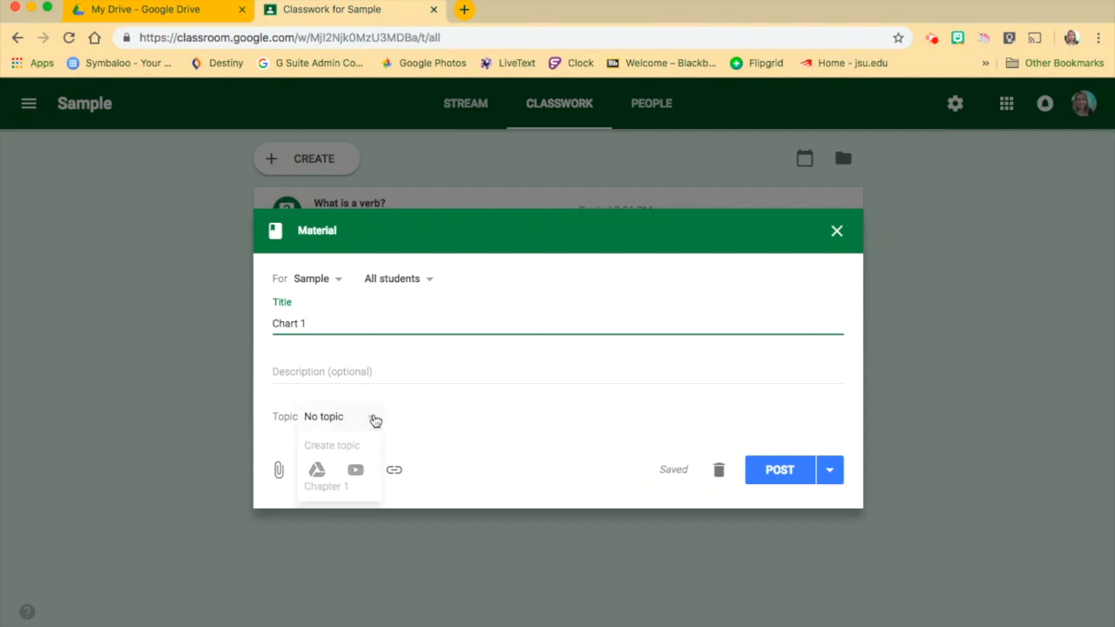
click(347, 488)
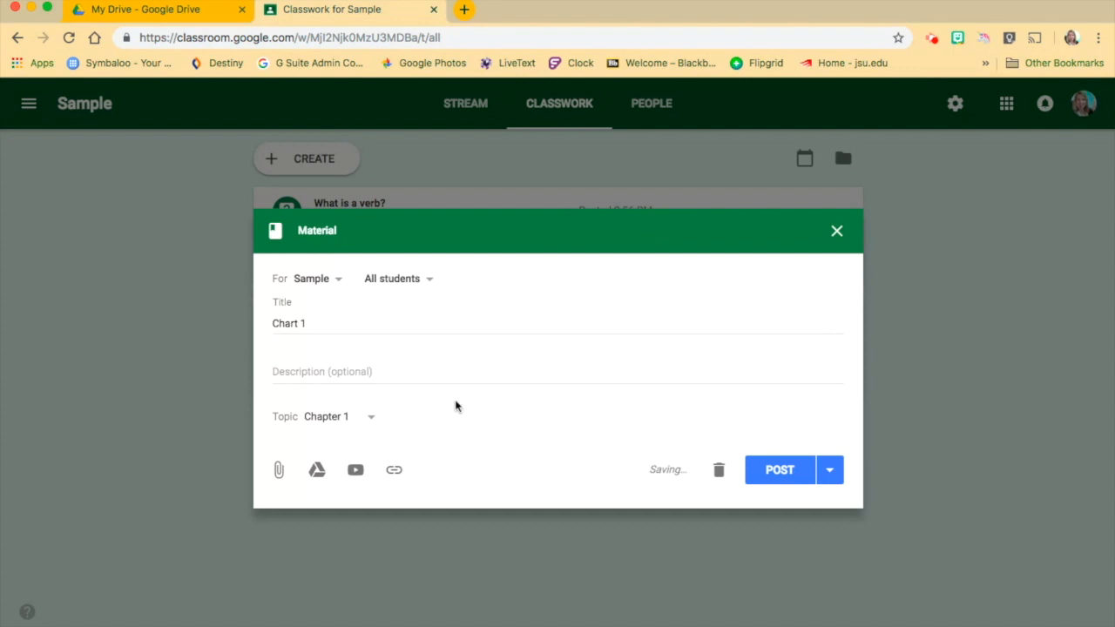
click(829, 471)
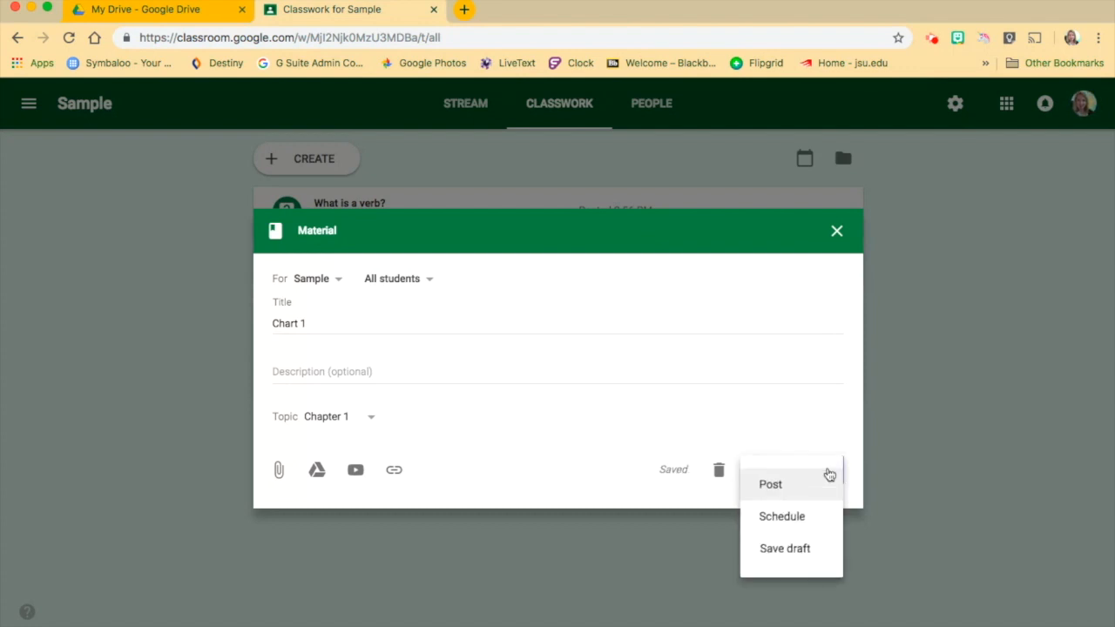
click(778, 487)
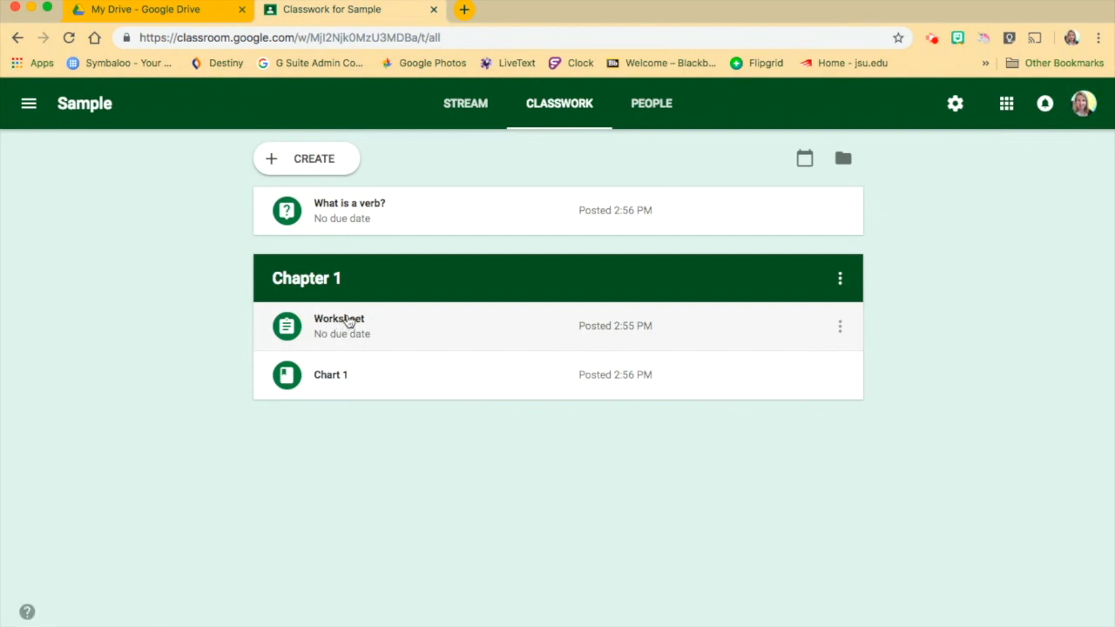
Review the Worksheet assignment's student work and its instructions, and return to the Sample class stream.
click(349, 322)
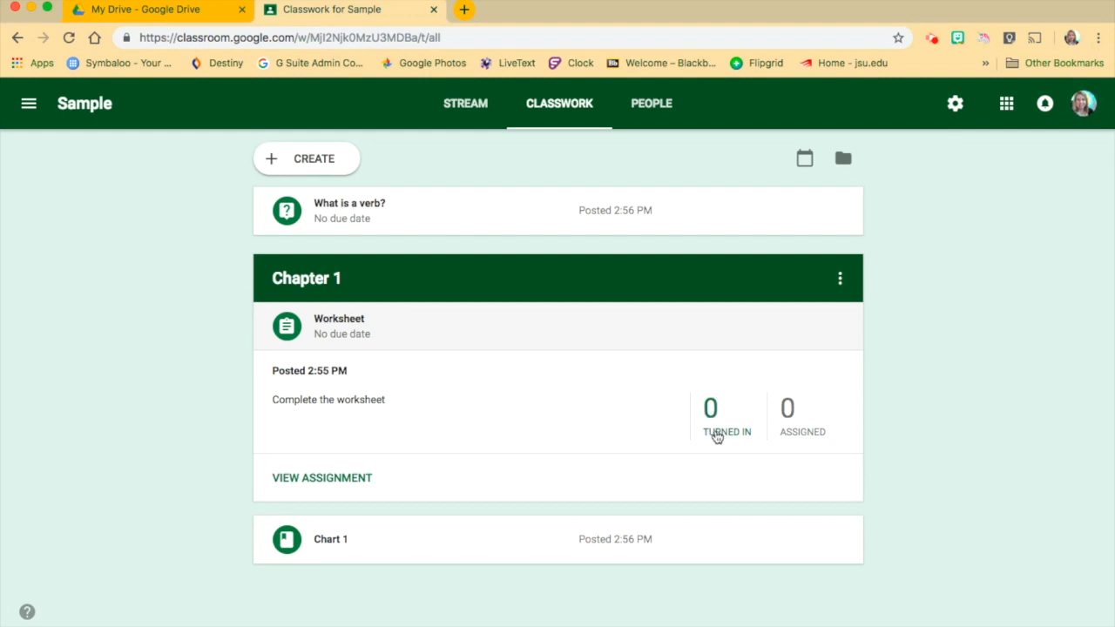
click(355, 478)
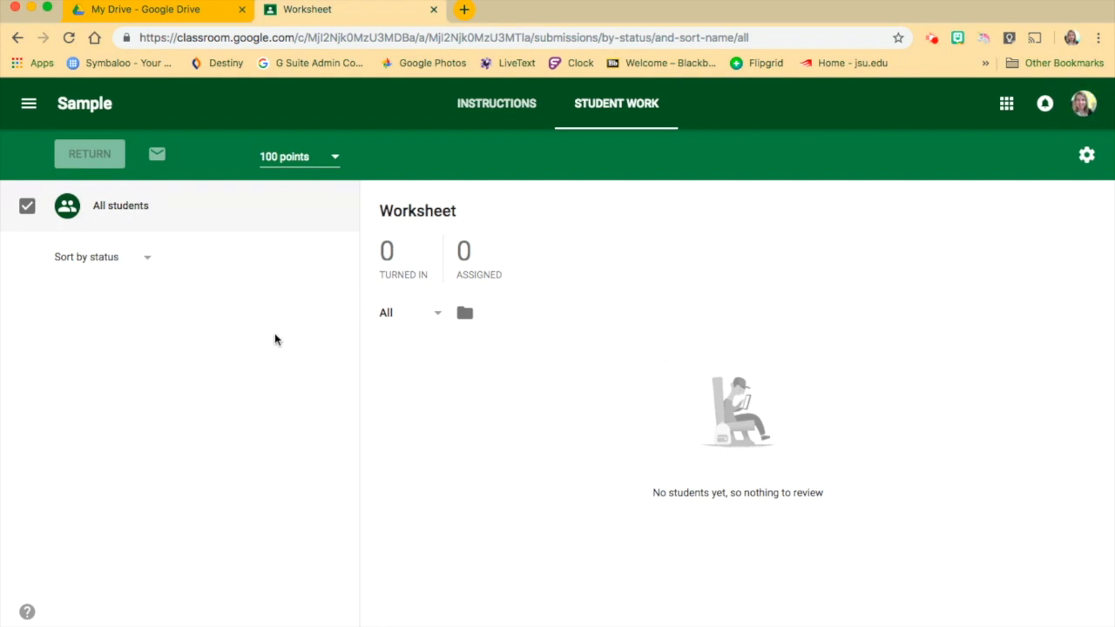
click(503, 106)
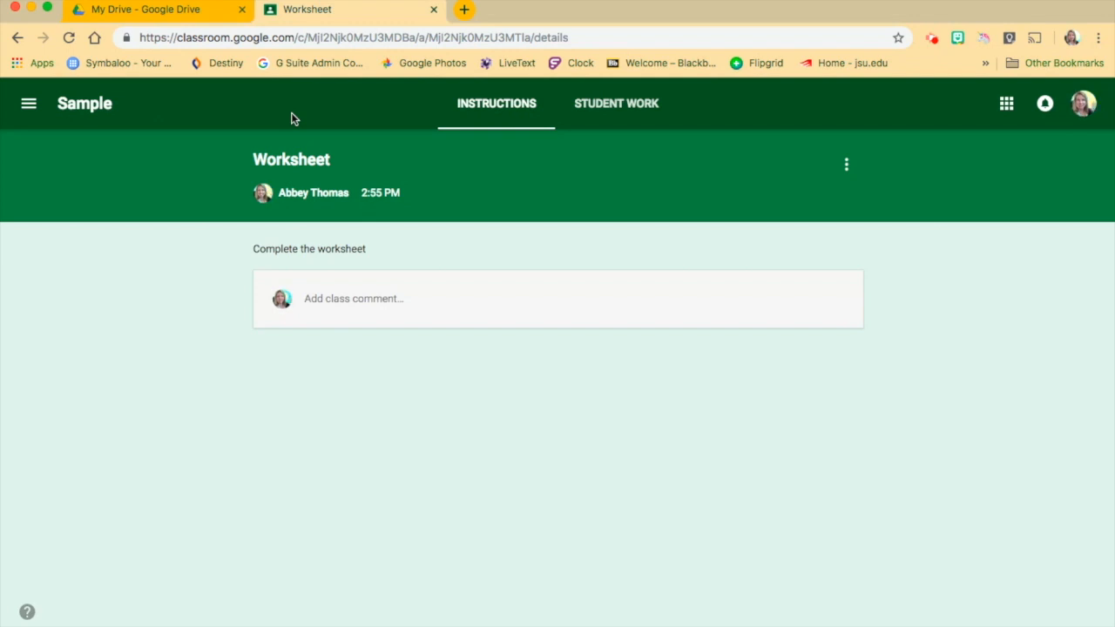
click(103, 105)
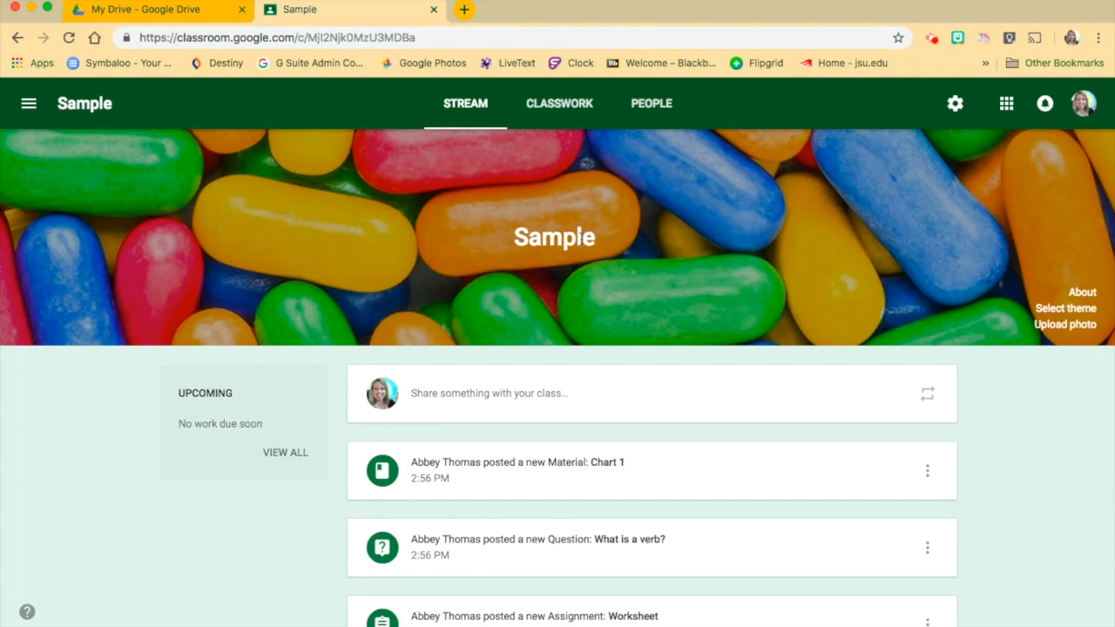
View the class's teachers and students, and display the class code enlarged from the class settings.
click(659, 105)
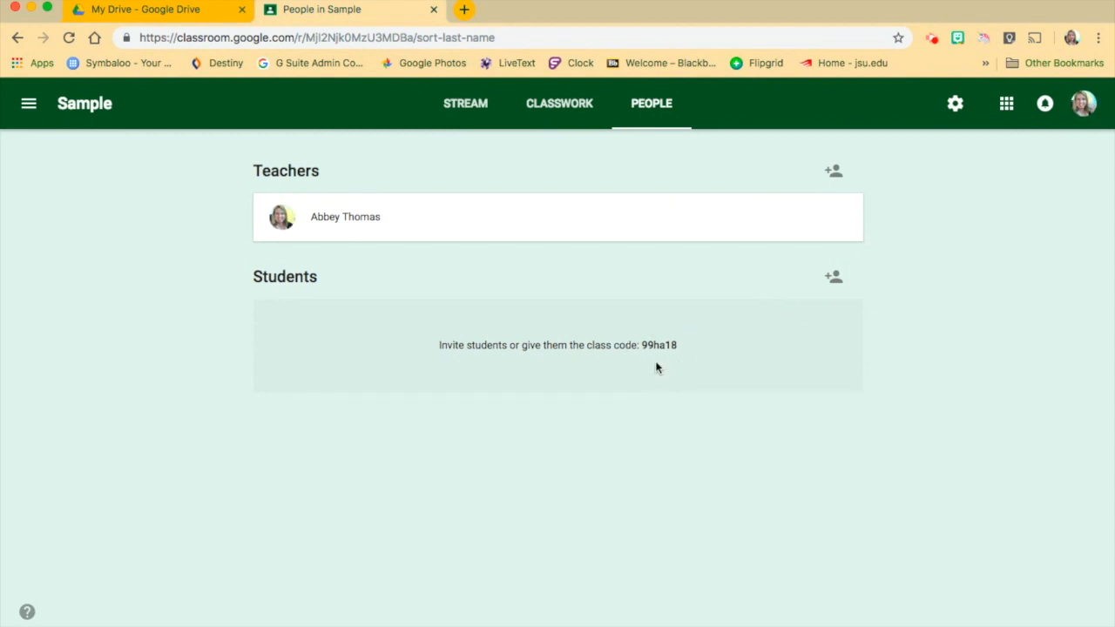
click(956, 104)
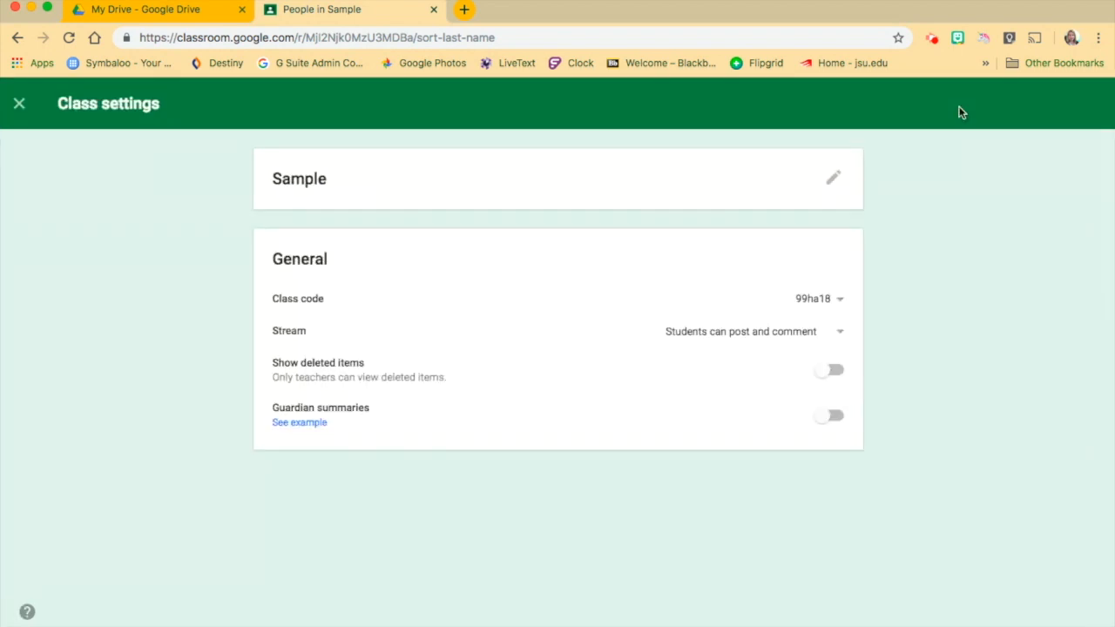
click(840, 301)
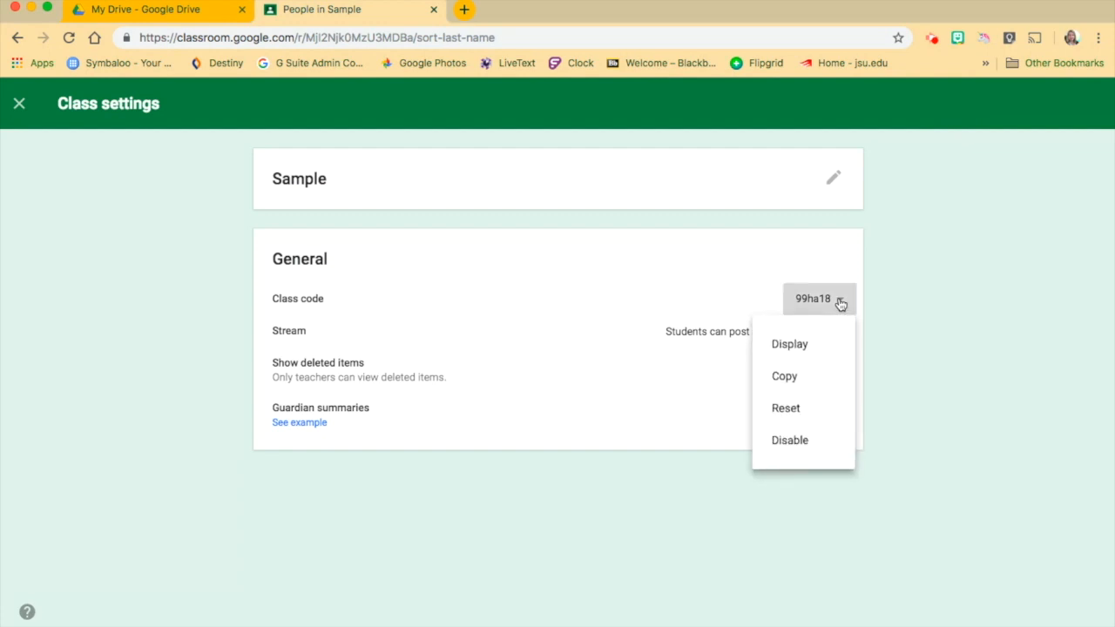
click(789, 345)
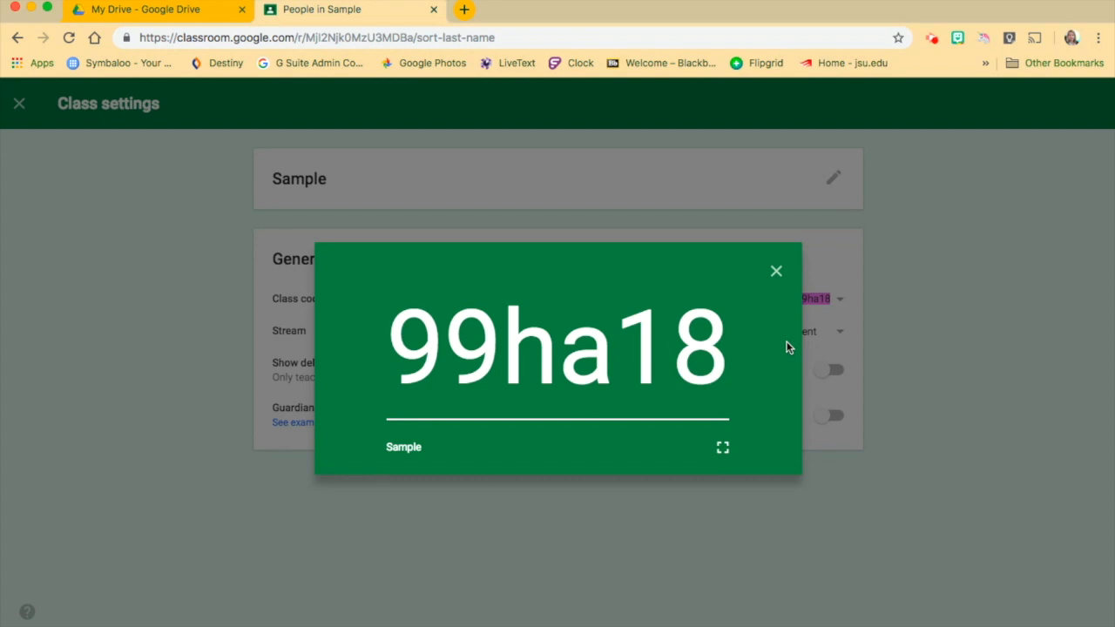
click(776, 273)
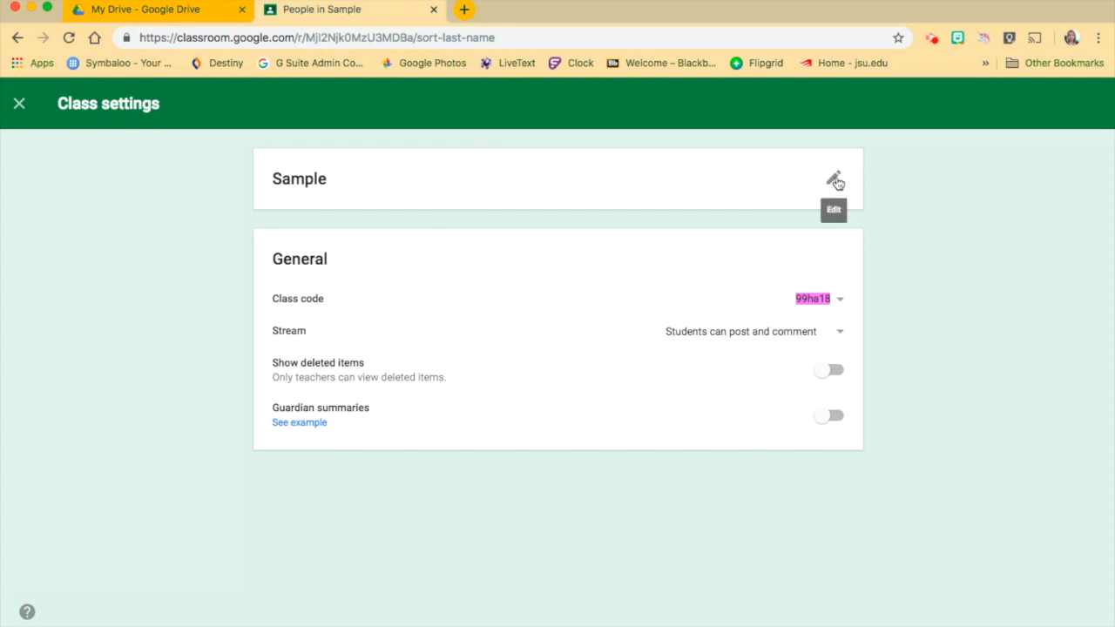
Examine the options for managing the class code and the permission choices for posting and commenting in the stream.
click(841, 301)
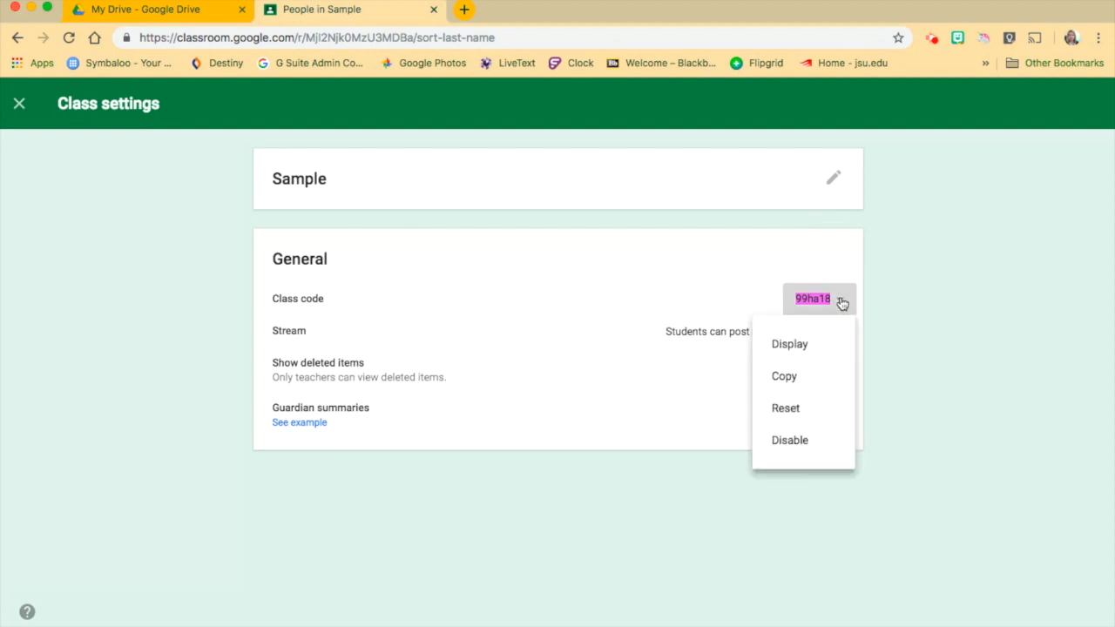
click(894, 294)
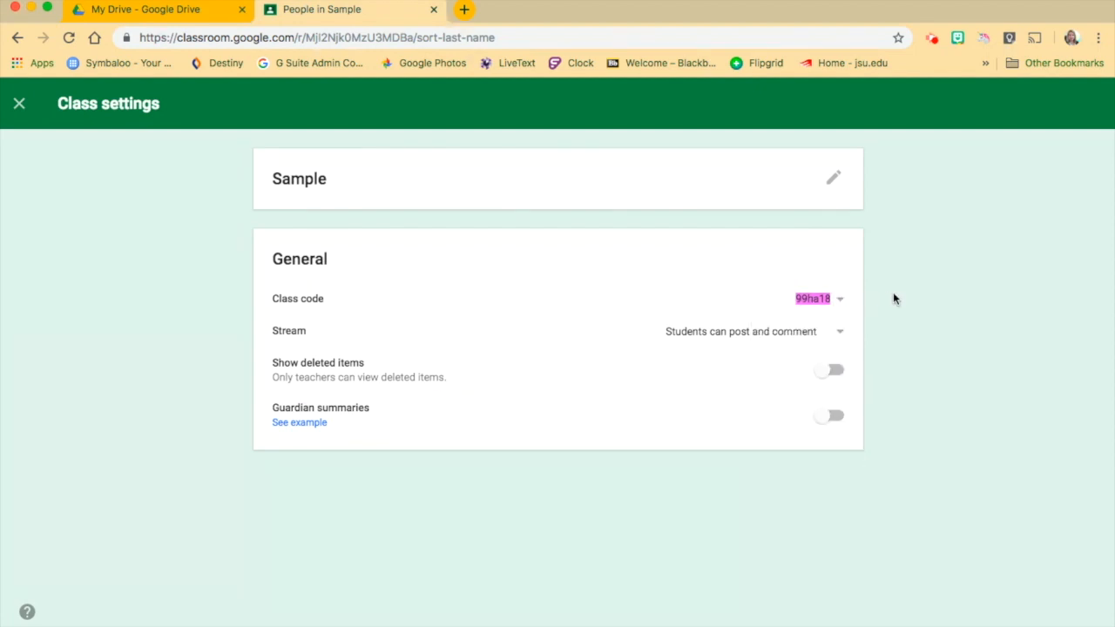
click(841, 334)
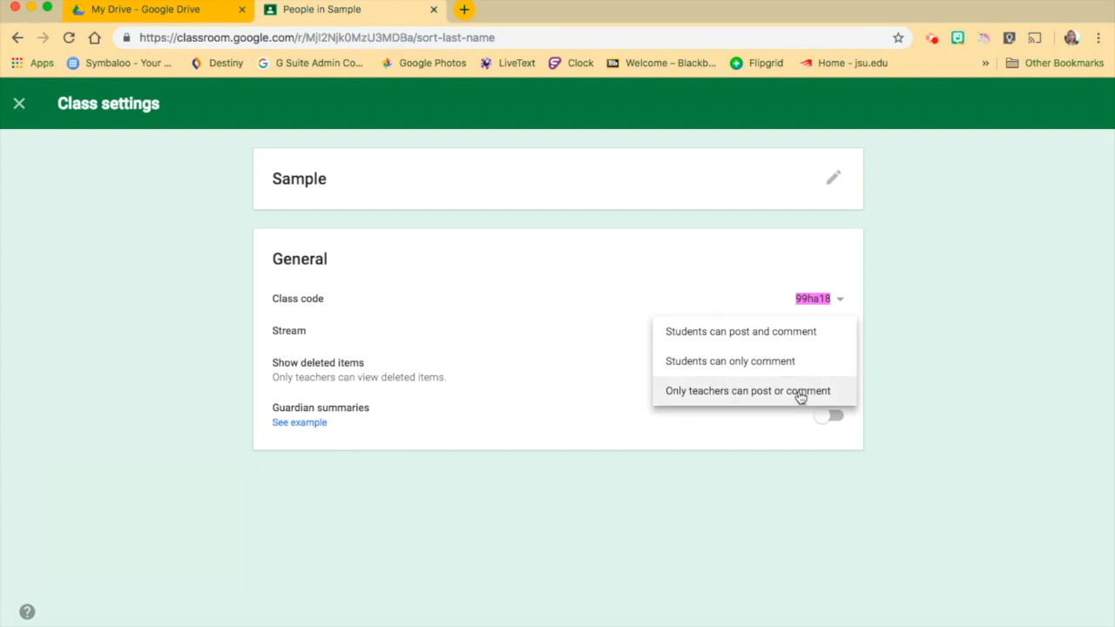
click(902, 367)
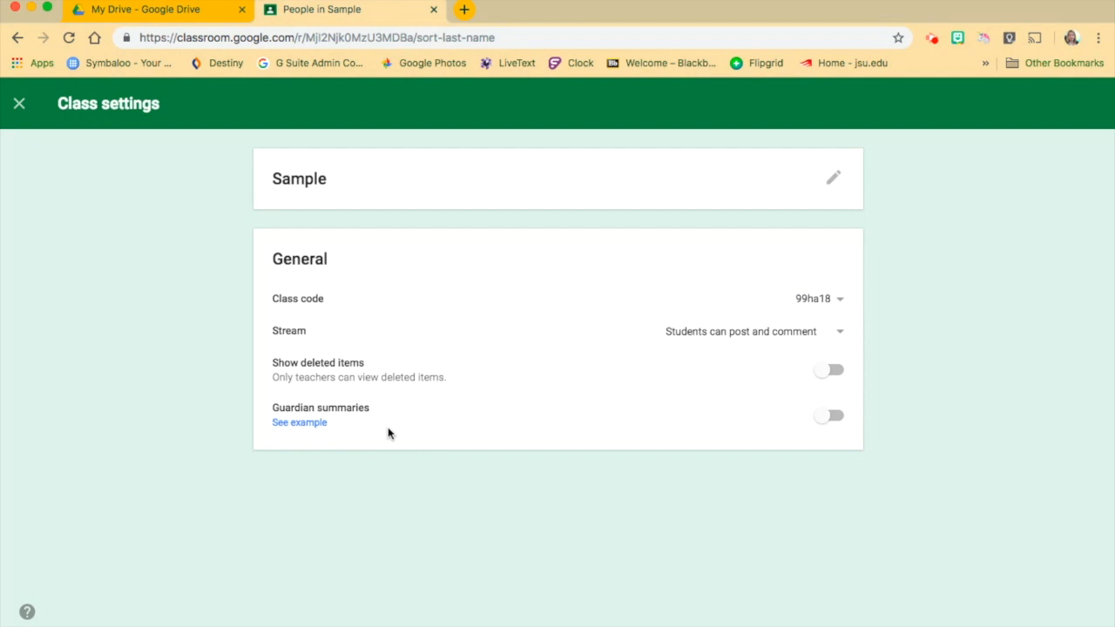
Turn on guardian email summaries for all the classes taught, and return to the Sample class stream.
click(832, 418)
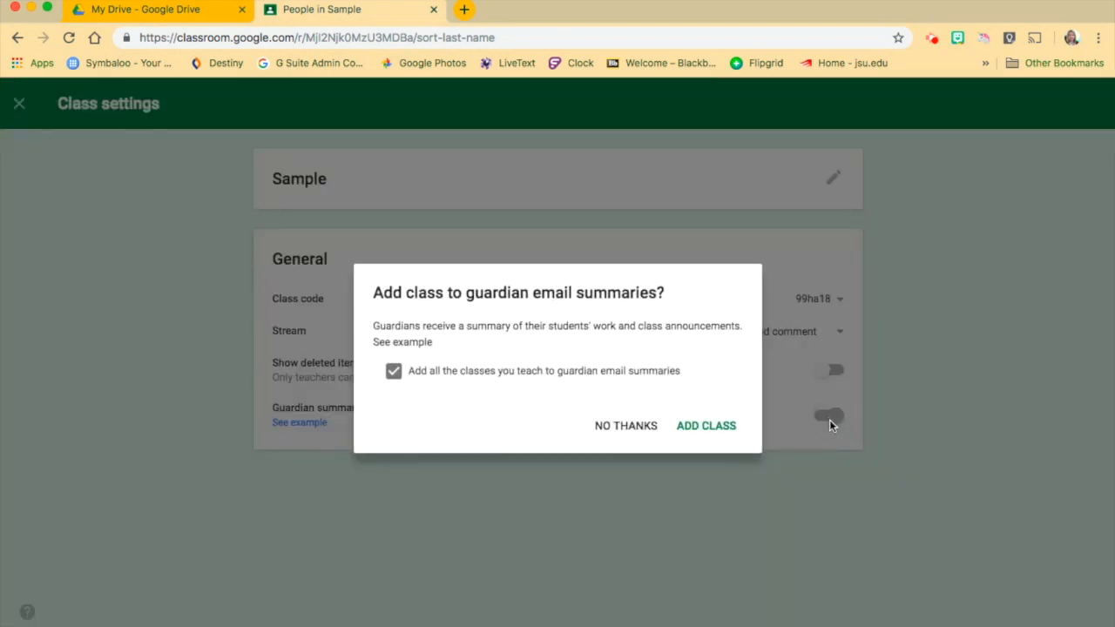
click(721, 427)
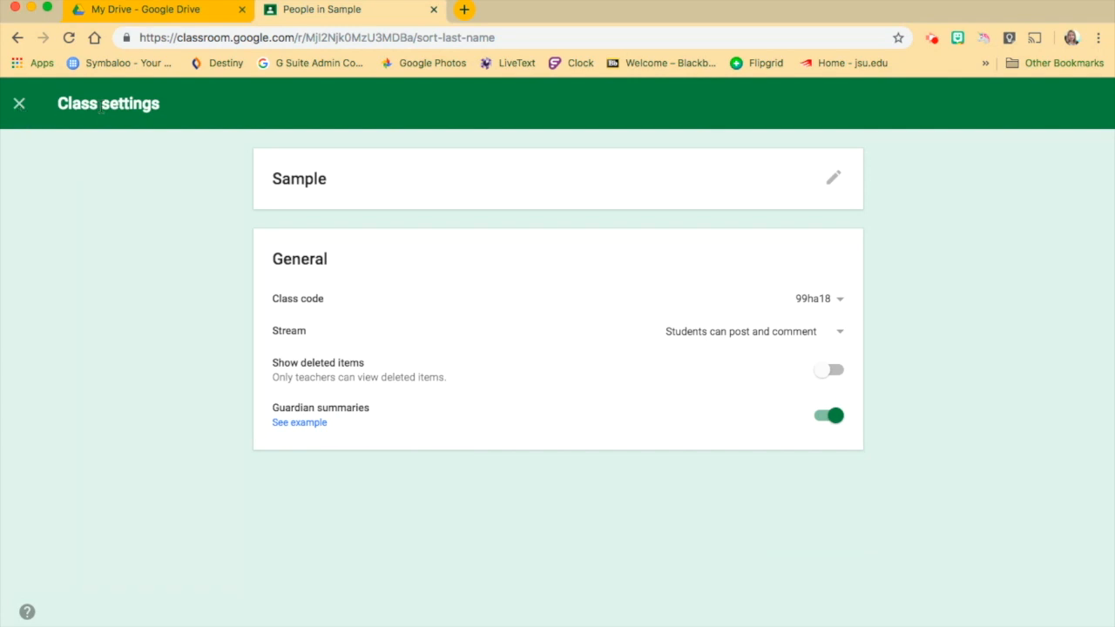
click(20, 103)
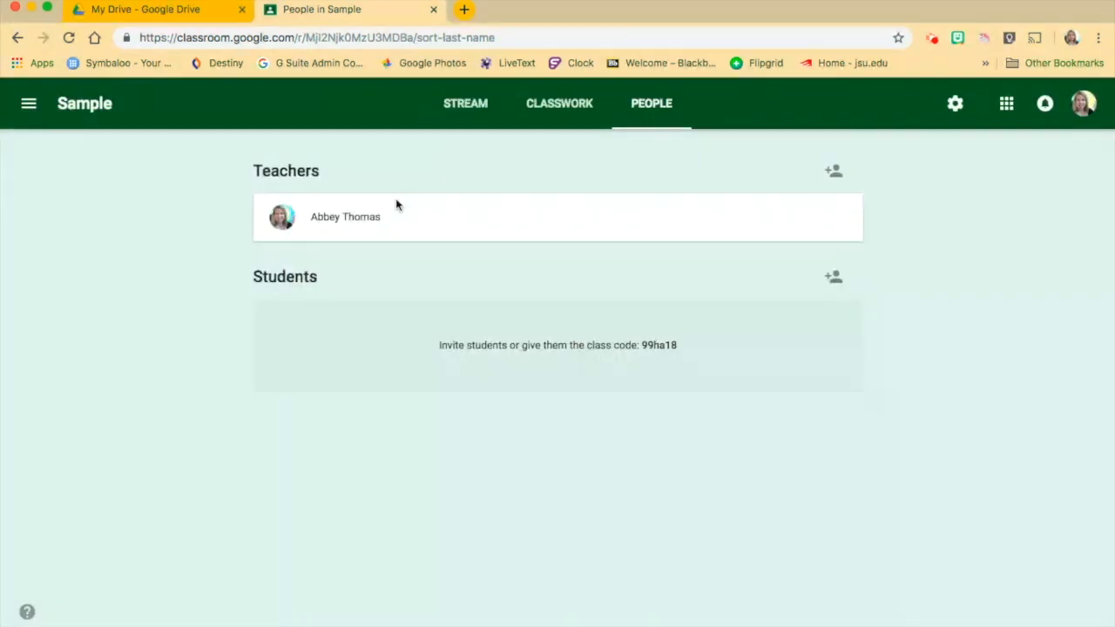
click(474, 110)
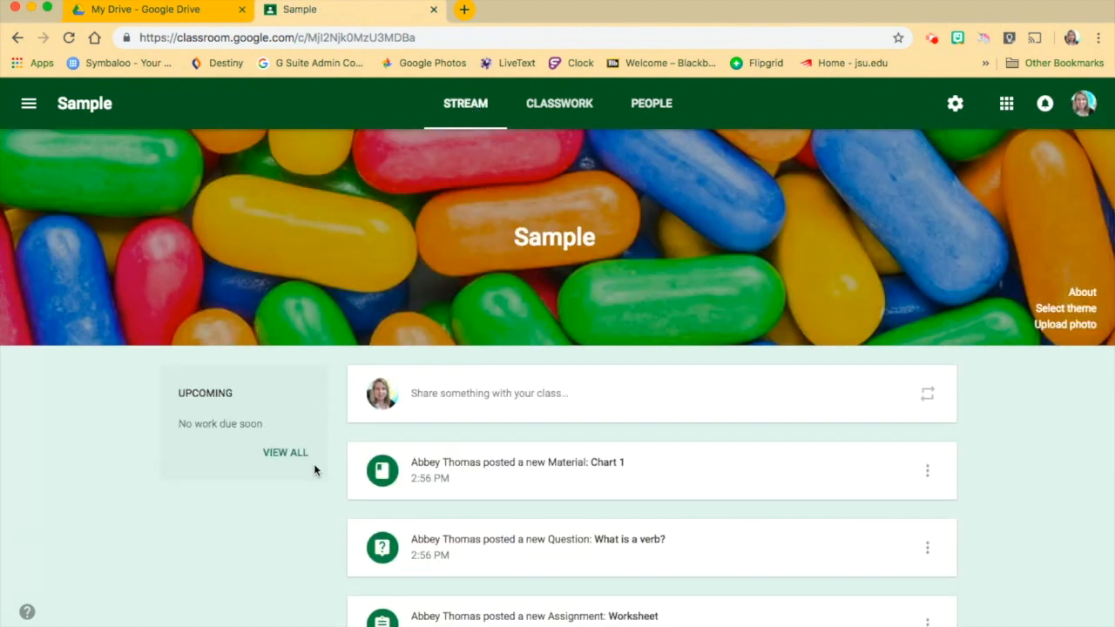